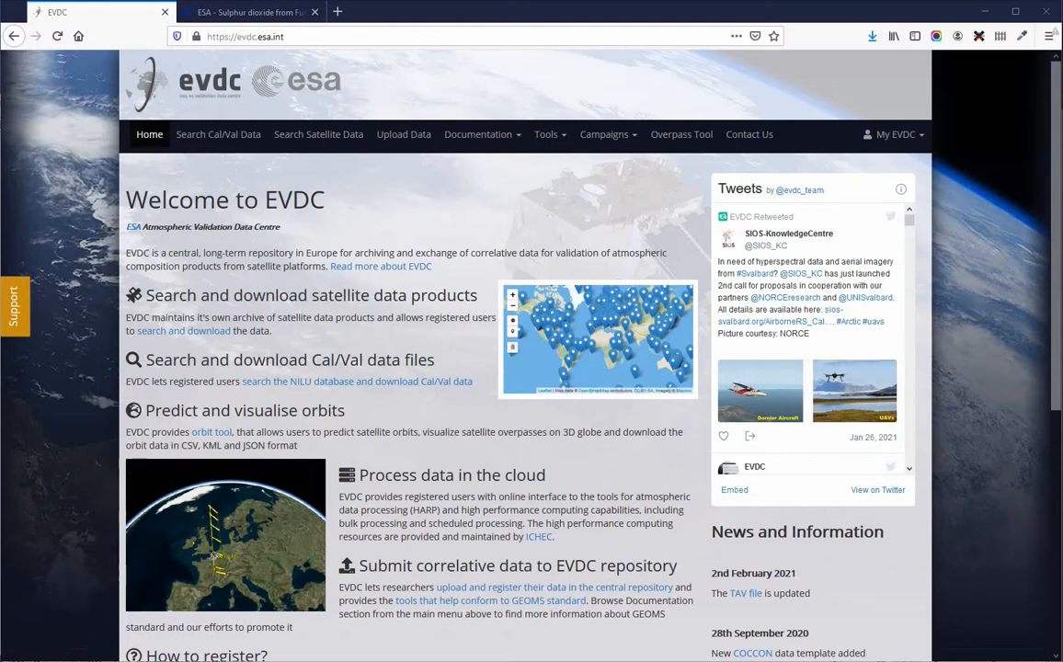
Step: View the Sulphur dioxide from Fuego volcano article in the other tab and return to EVDC
left_click(230, 12)
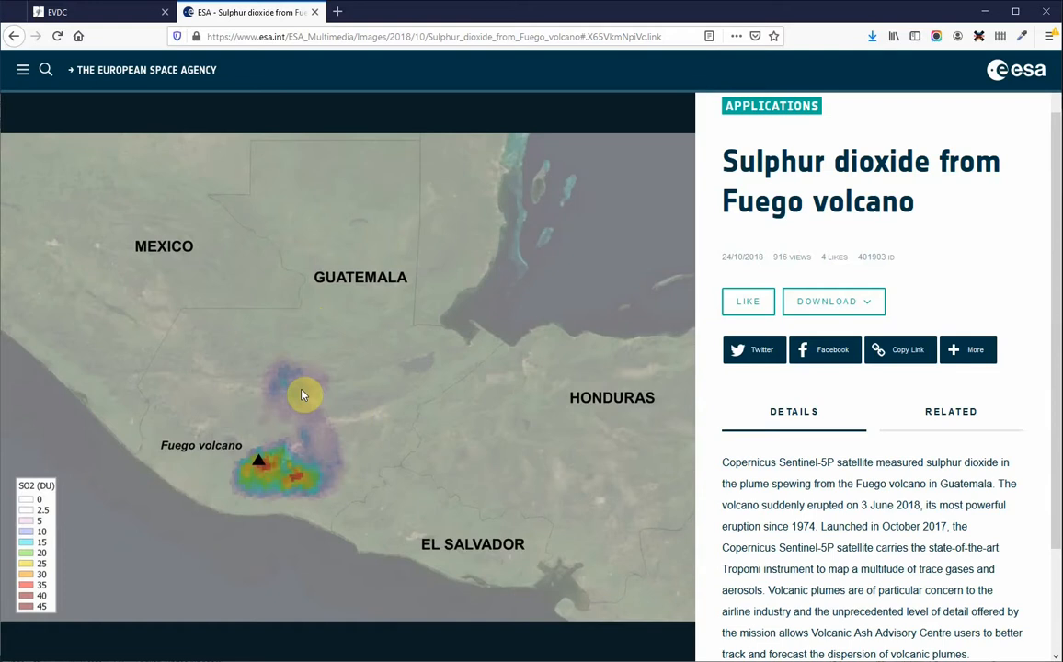
left_click(104, 16)
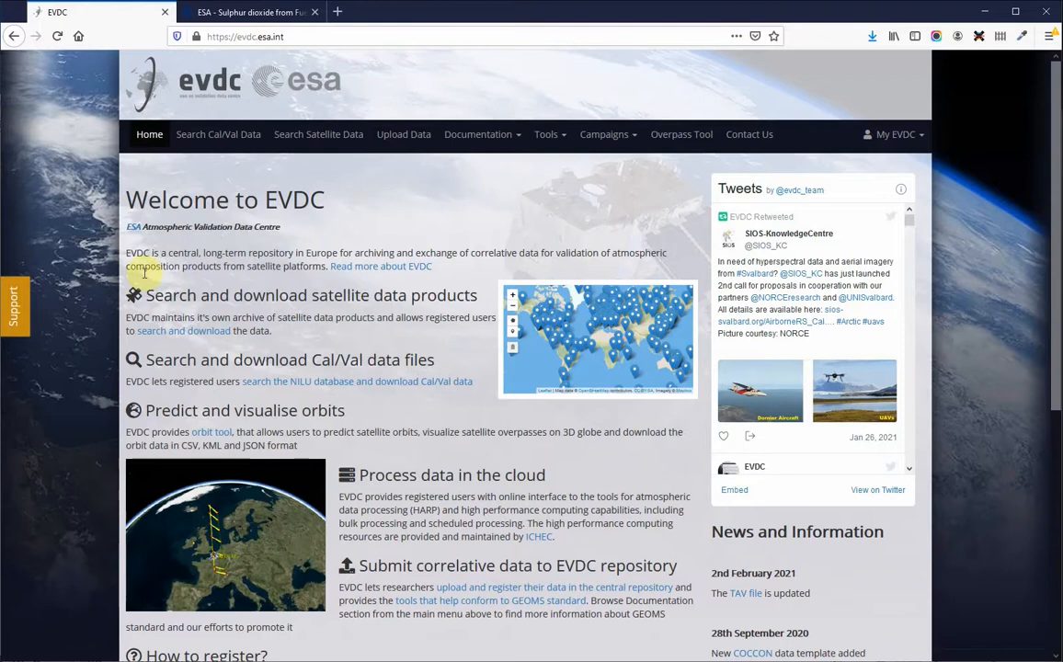
Step: Open the Overpass Tool and set the longitude to -90.88
left_click(676, 144)
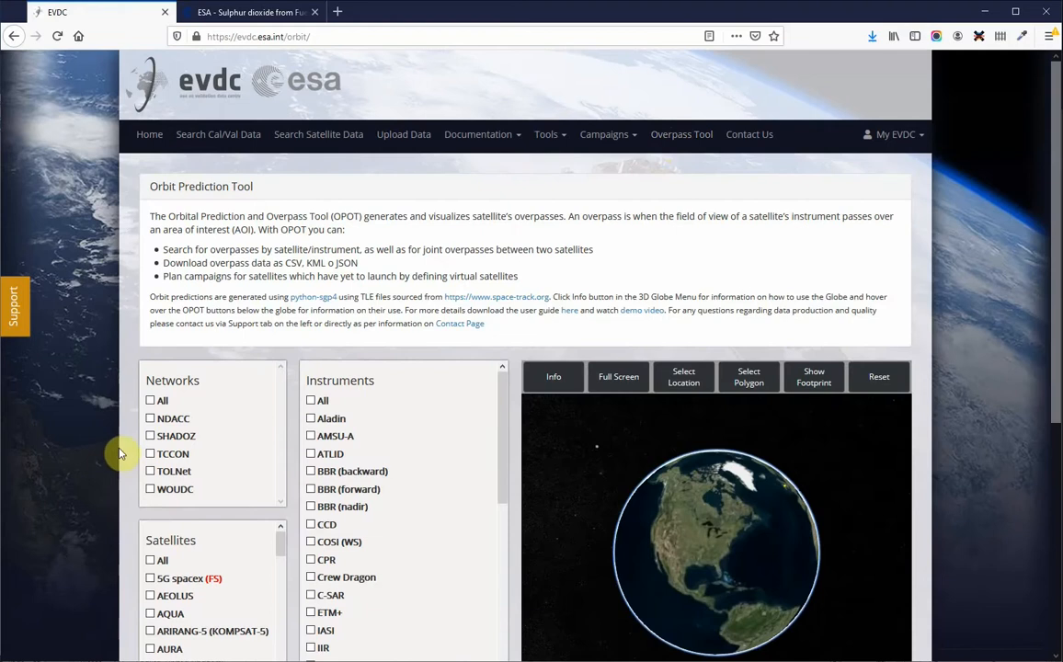
scroll(115, 453, "down", 3)
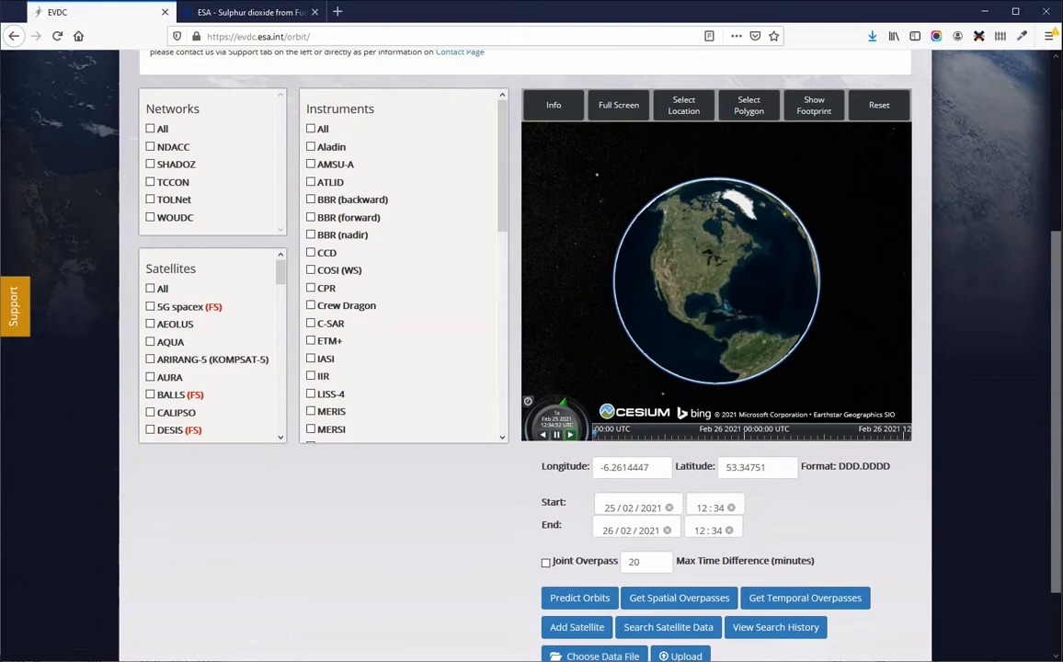
left_click(653, 467)
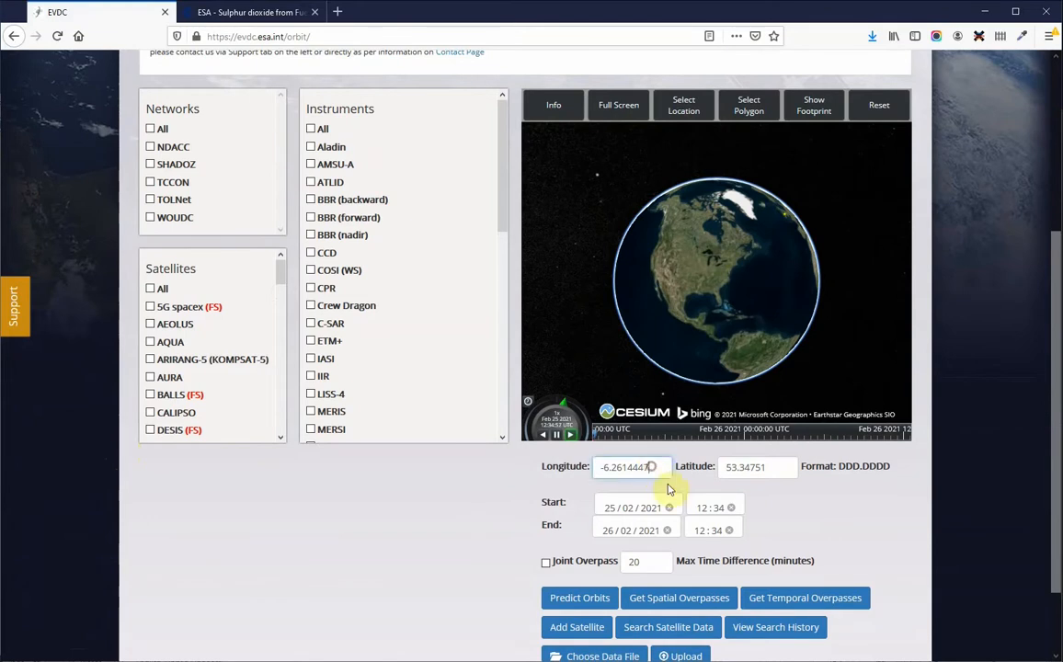
key("ctrl+a")
key("BackSpace")
type("-90")
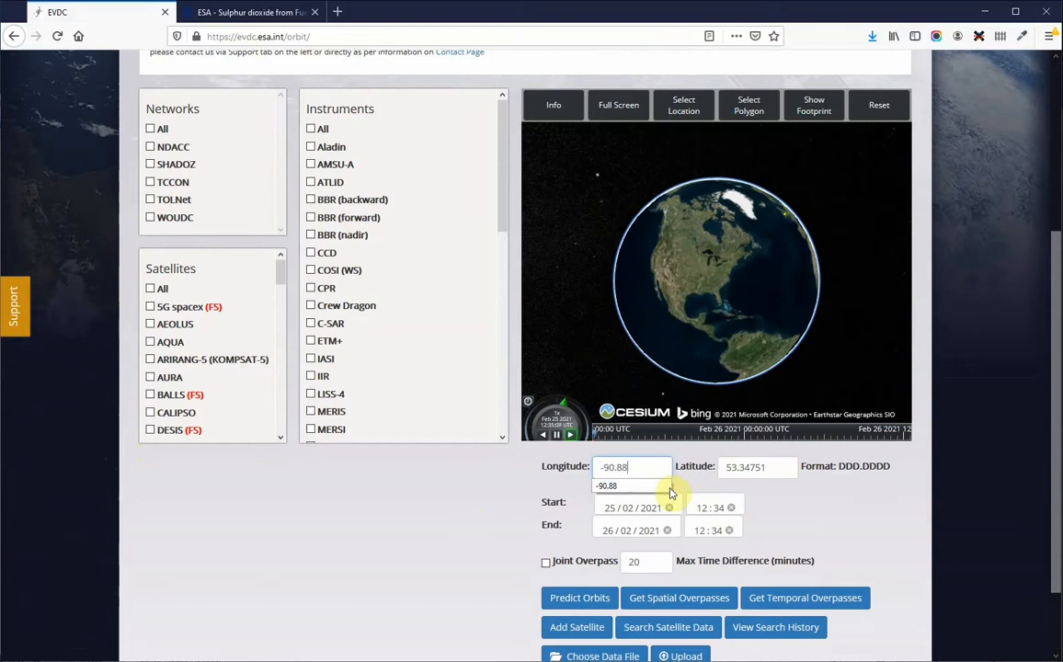
type(".88")
Step: Set the latitude to 14.477
left_click(771, 467)
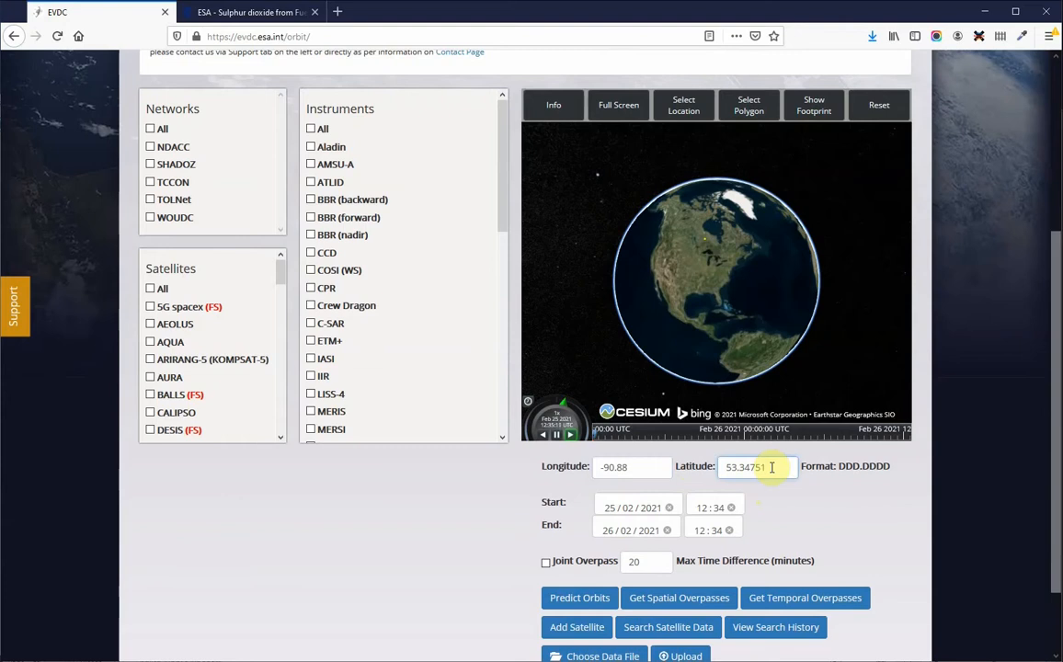
key("BackSpace")
key("BackSpace")
key("BackSpace")
key("BackSpace")
key("BackSpace")
key("BackSpace")
key("BackSpace")
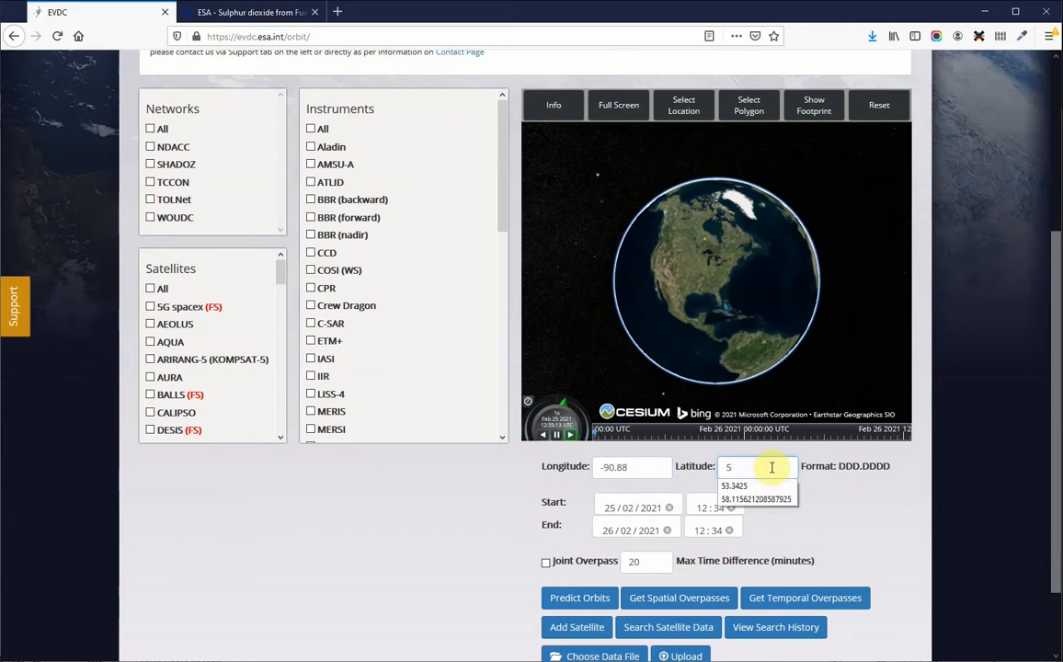
type("14")
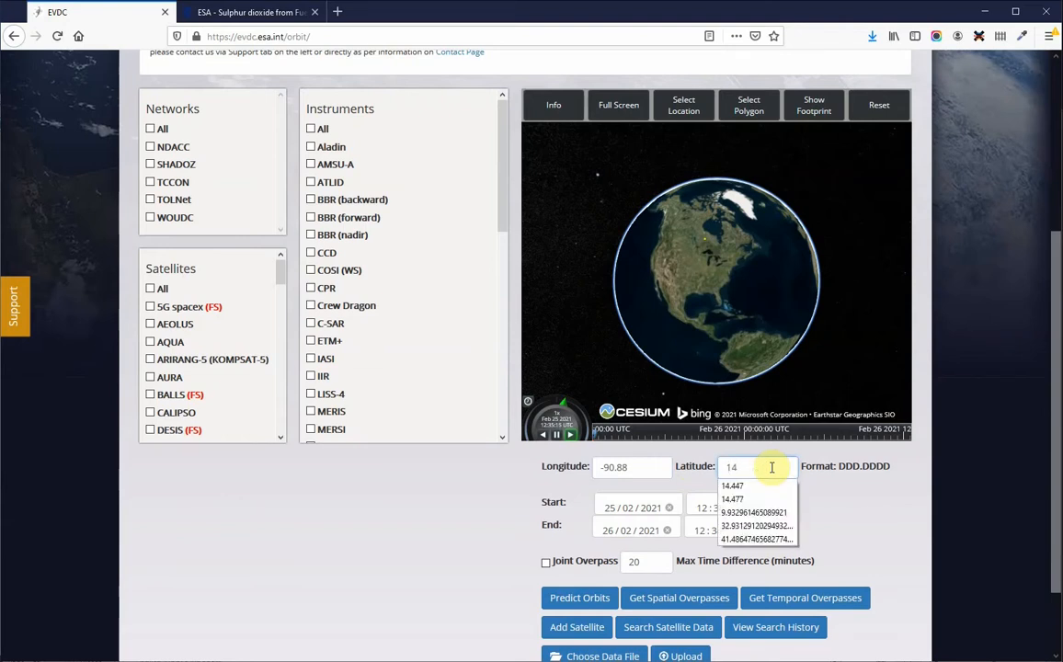
type(".477")
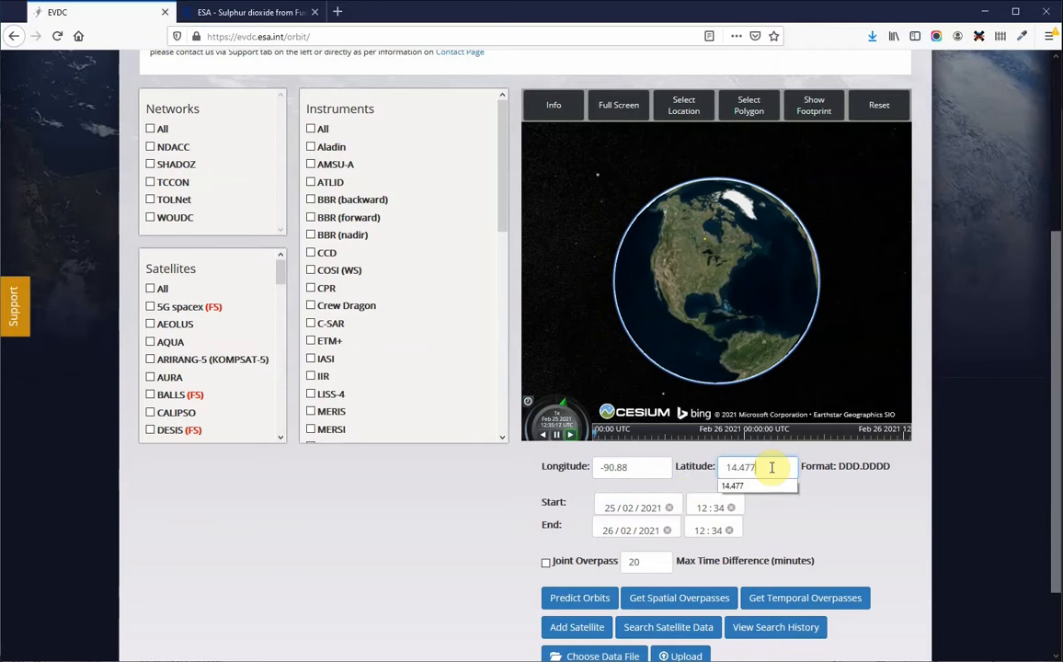
Step: Zoom in on the globe to inspect the chosen location around Fuego volcano
left_click(655, 467)
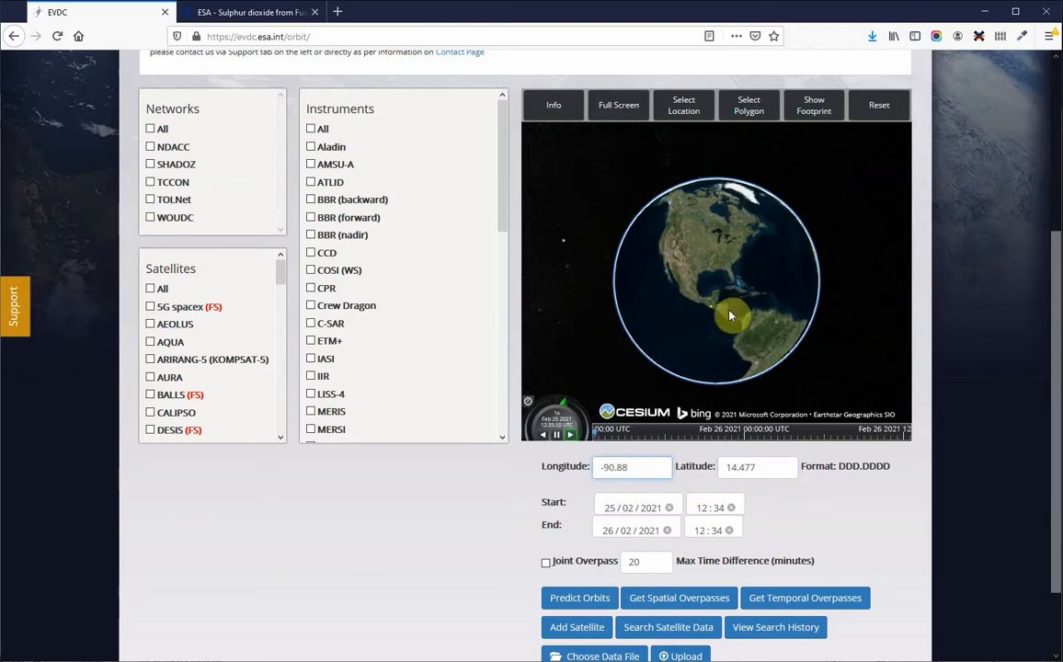
scroll(736, 311, "up", 2)
scroll(685, 319, "up", 5)
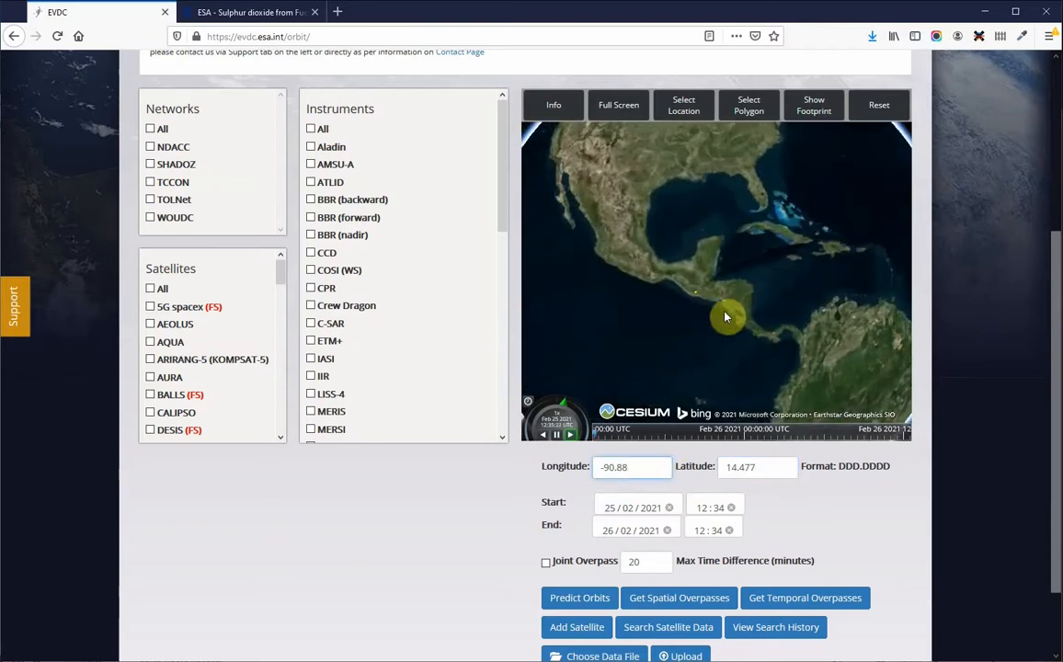
scroll(709, 345, "up", 5)
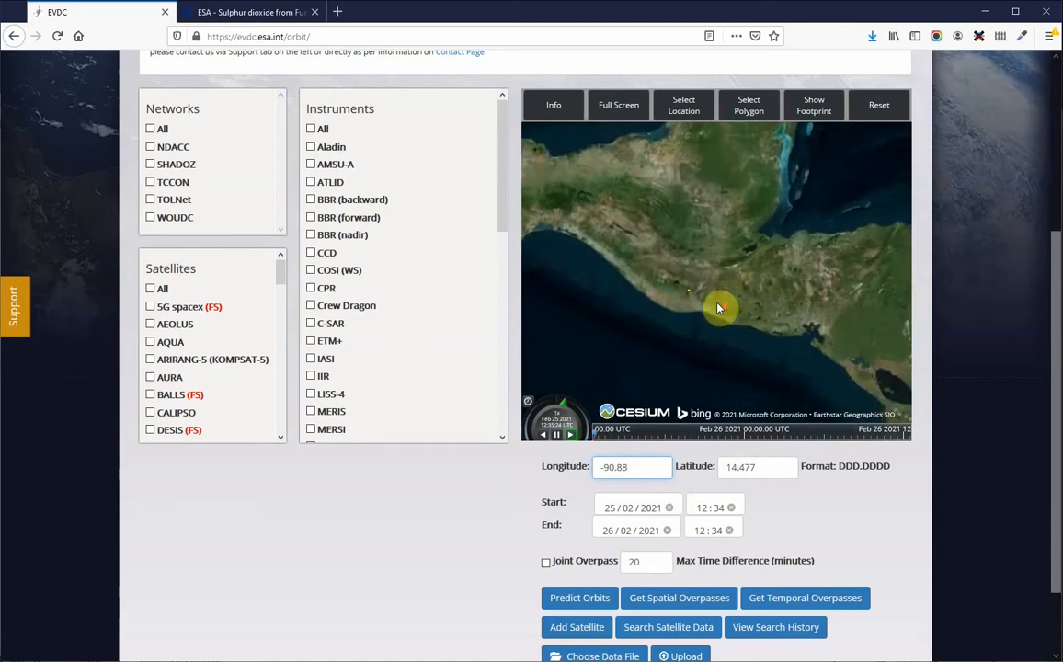
scroll(684, 333, "up", 3)
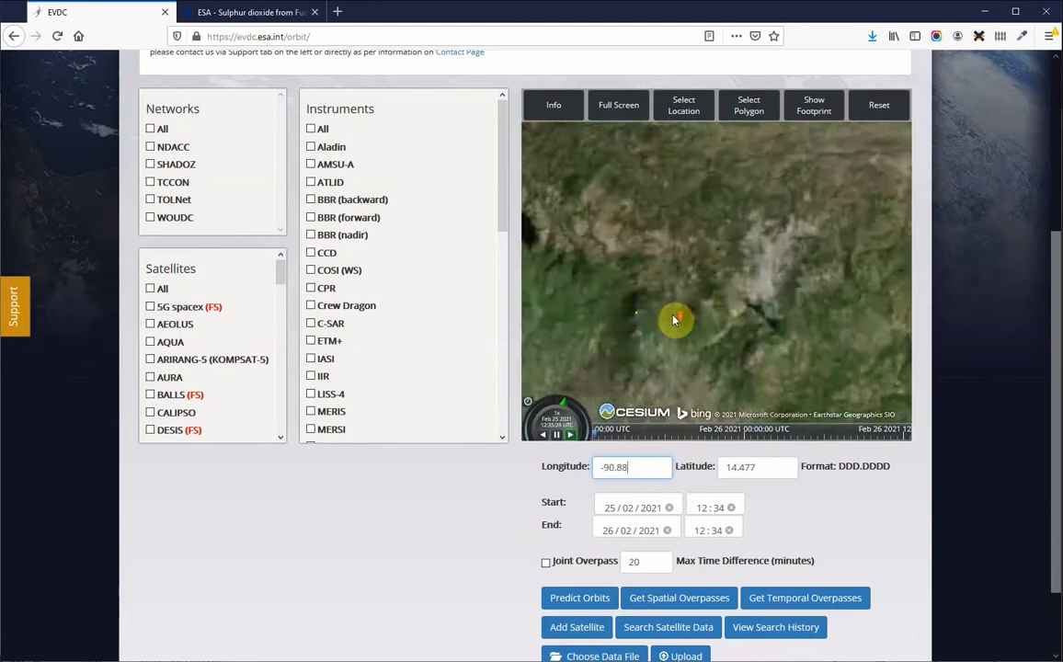
scroll(662, 329, "up", 3)
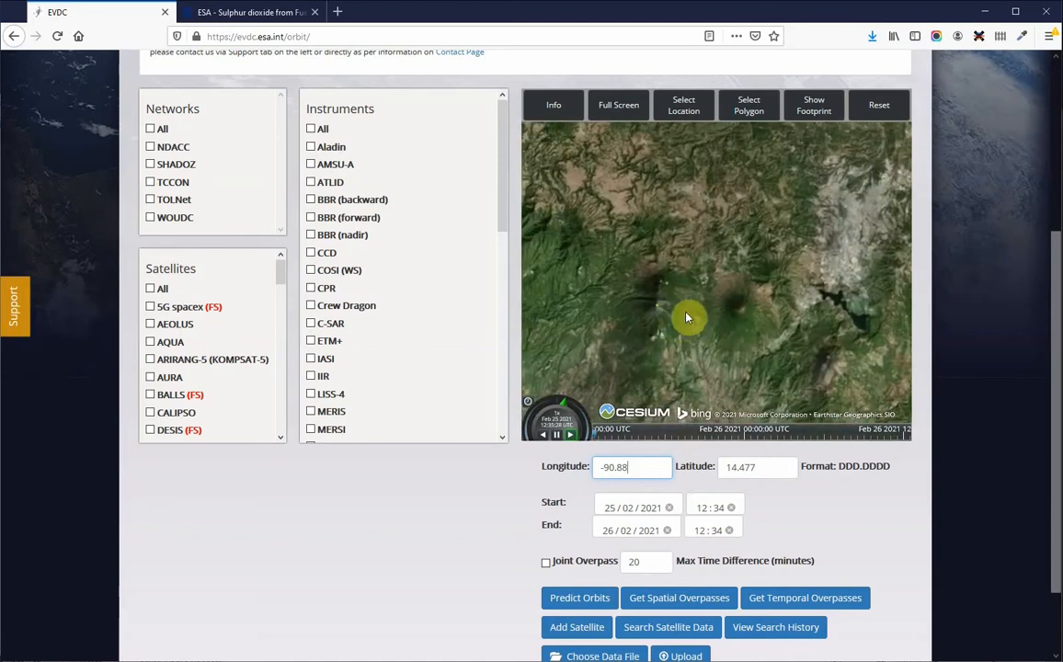
left_click_drag(688, 316, 717, 316)
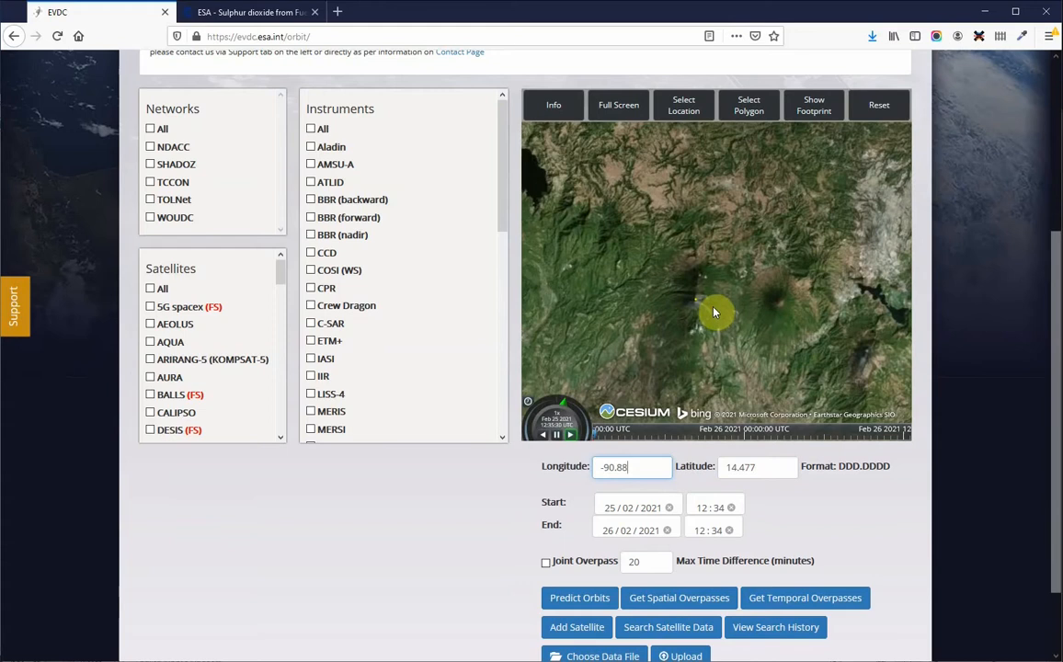
scroll(716, 313, "down", 5)
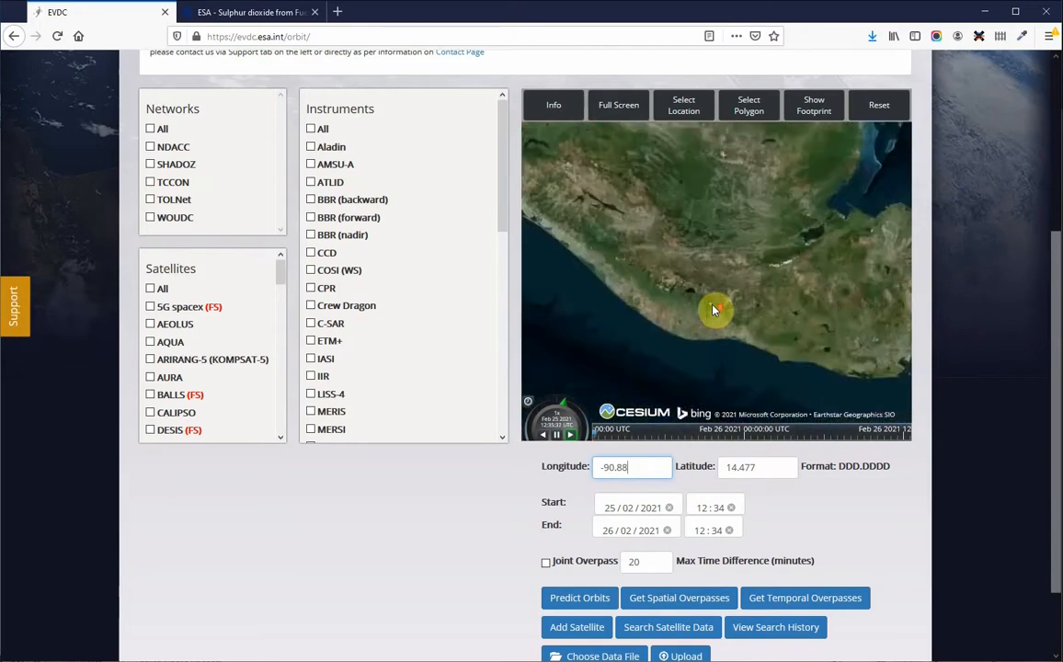
scroll(716, 311, "down", 5)
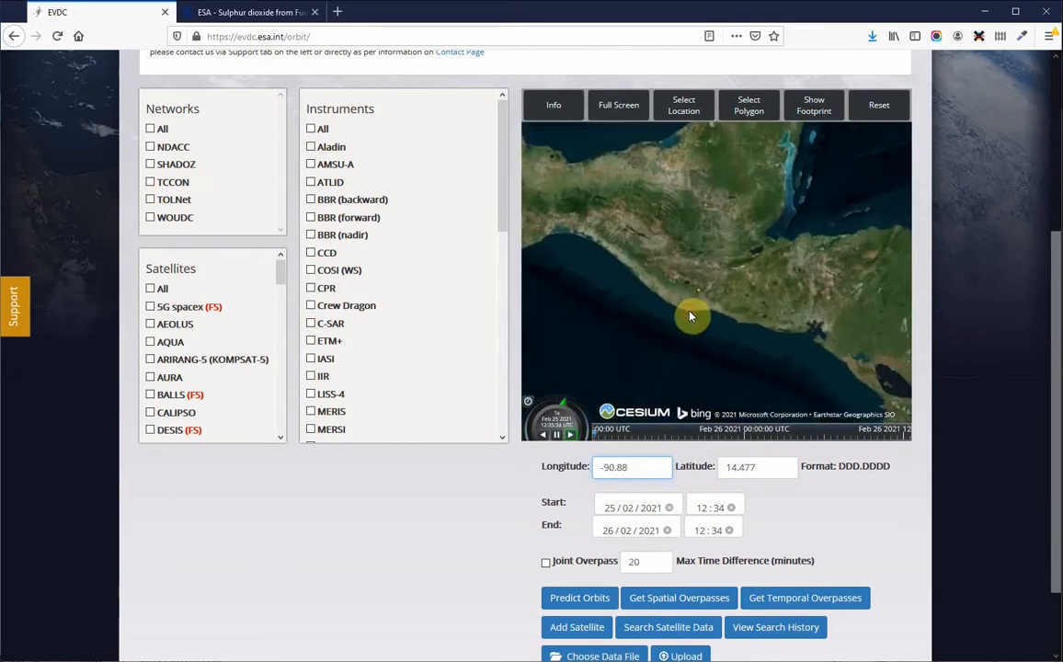
Step: Set the start date to 02/06/2018 and the end date to 05/06/2018
left_click(612, 507)
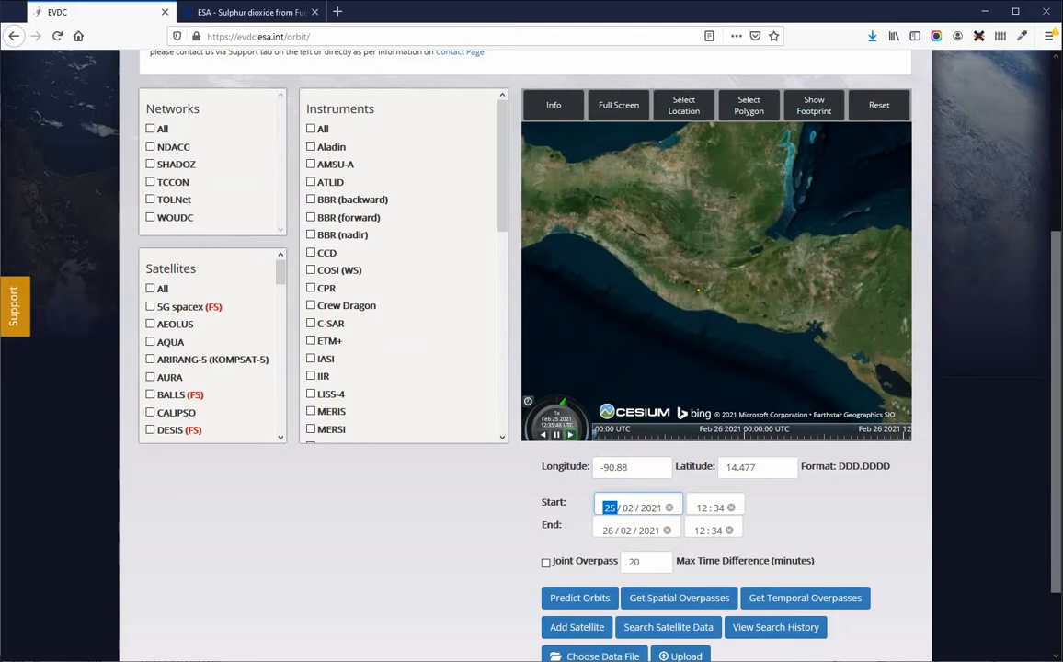
type("02 / 06 /")
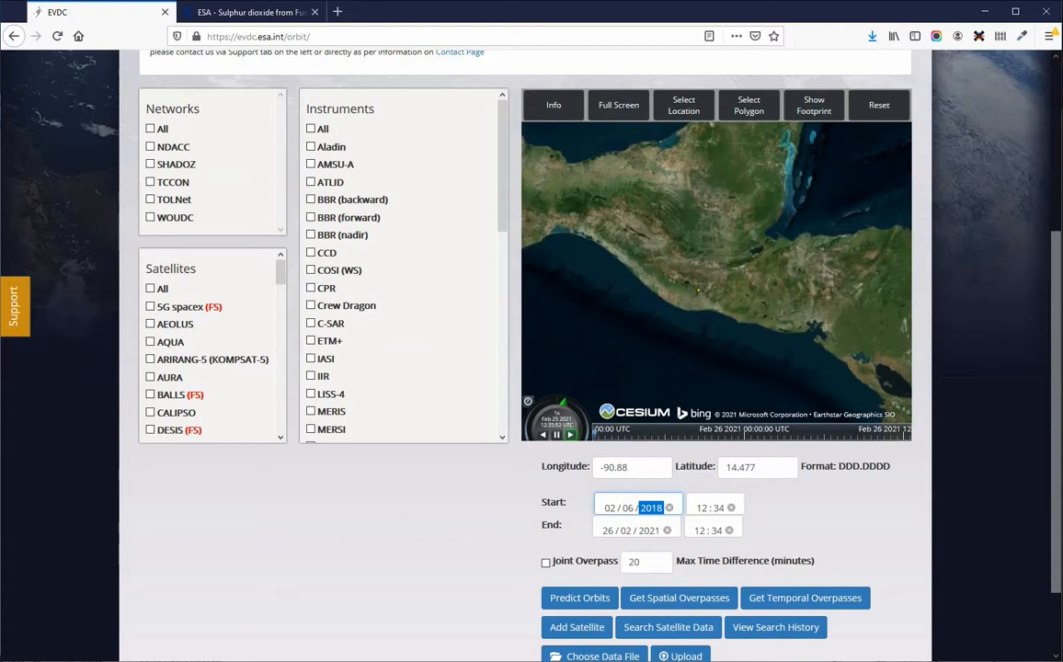
left_click(608, 532)
type("05 / ")
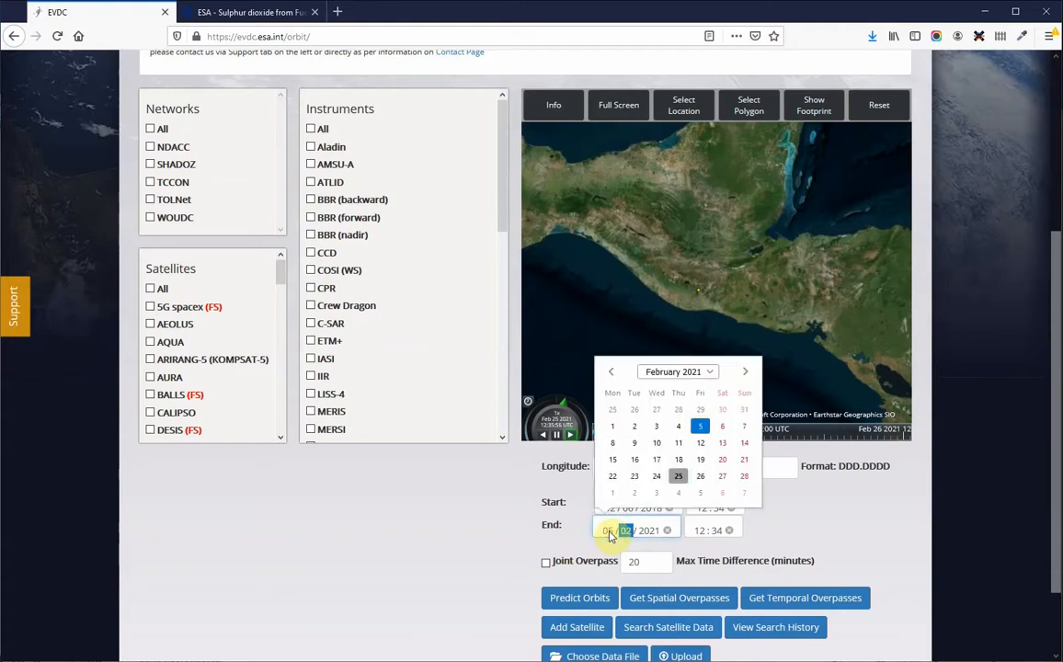
type("06 / 2018")
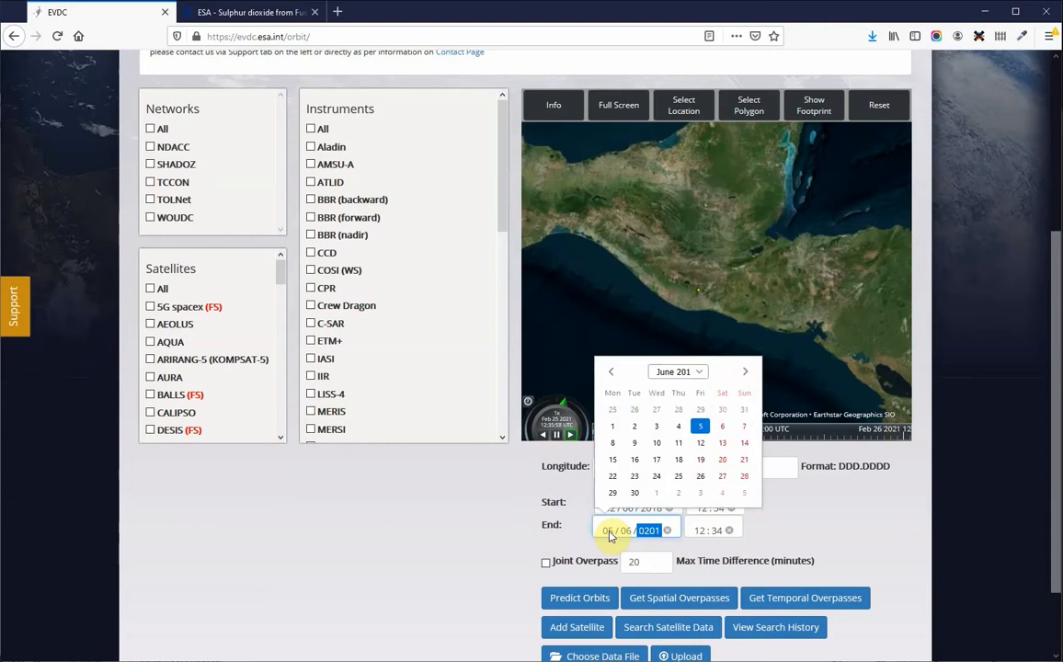
left_click(809, 522)
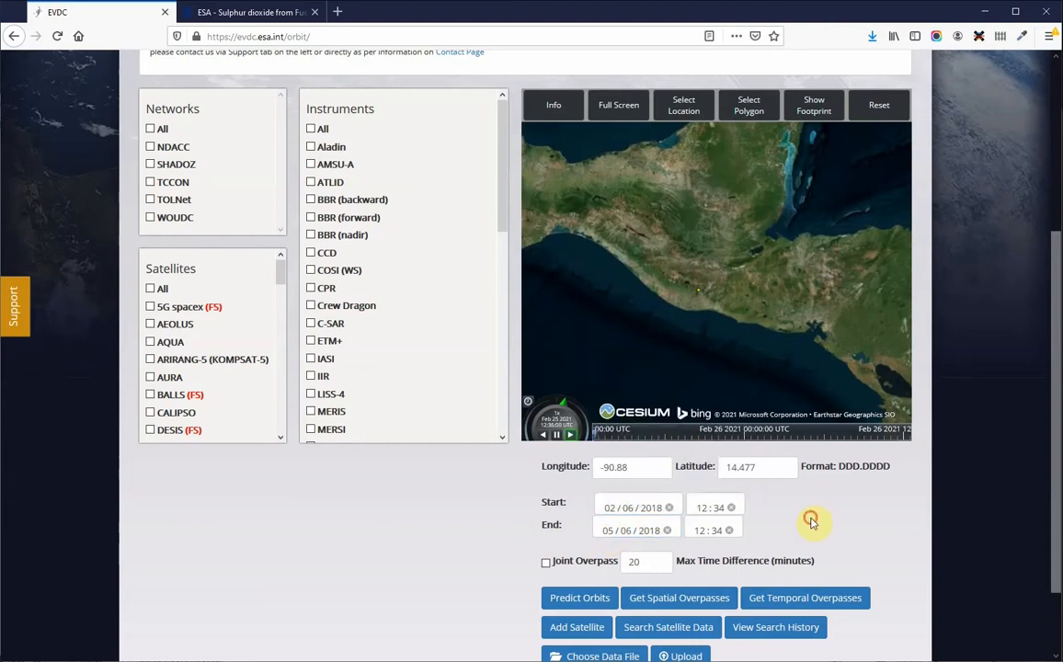
Step: Select the SENTINEL-5P satellite and get its spatial overpasses for the location and dates
left_click_drag(280, 274, 275, 396)
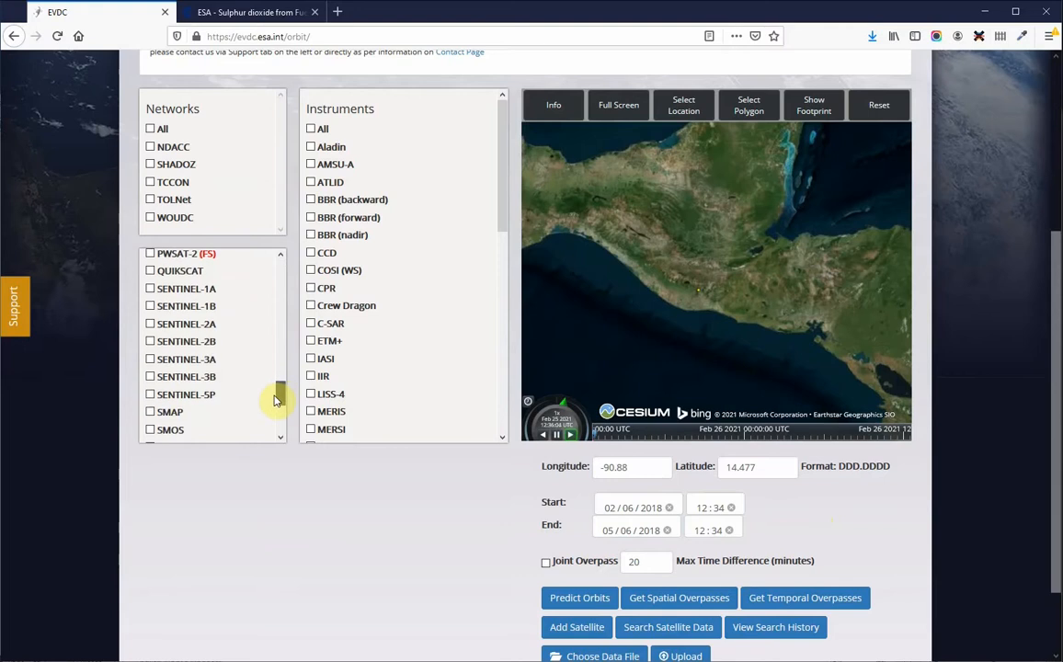
left_click(150, 395)
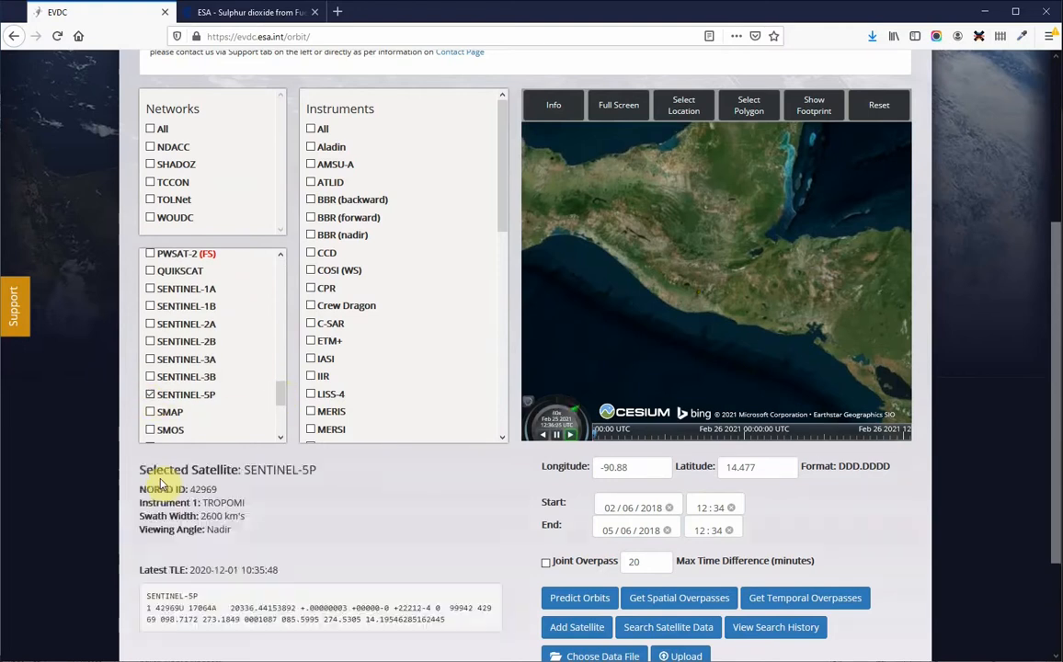
scroll(133, 490, "down", 1)
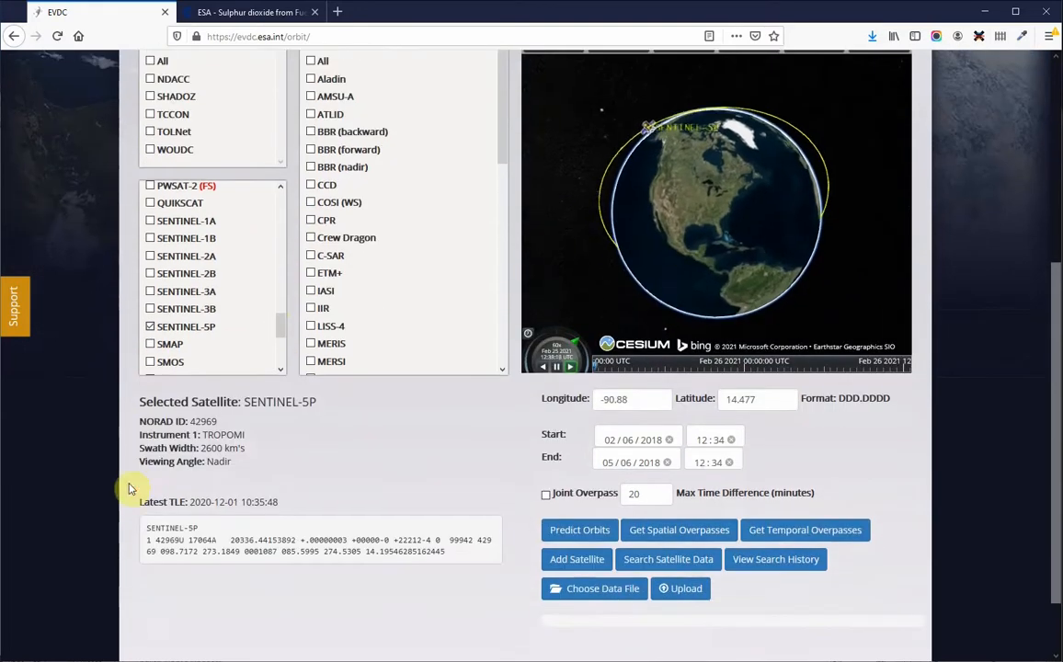
left_click(664, 535)
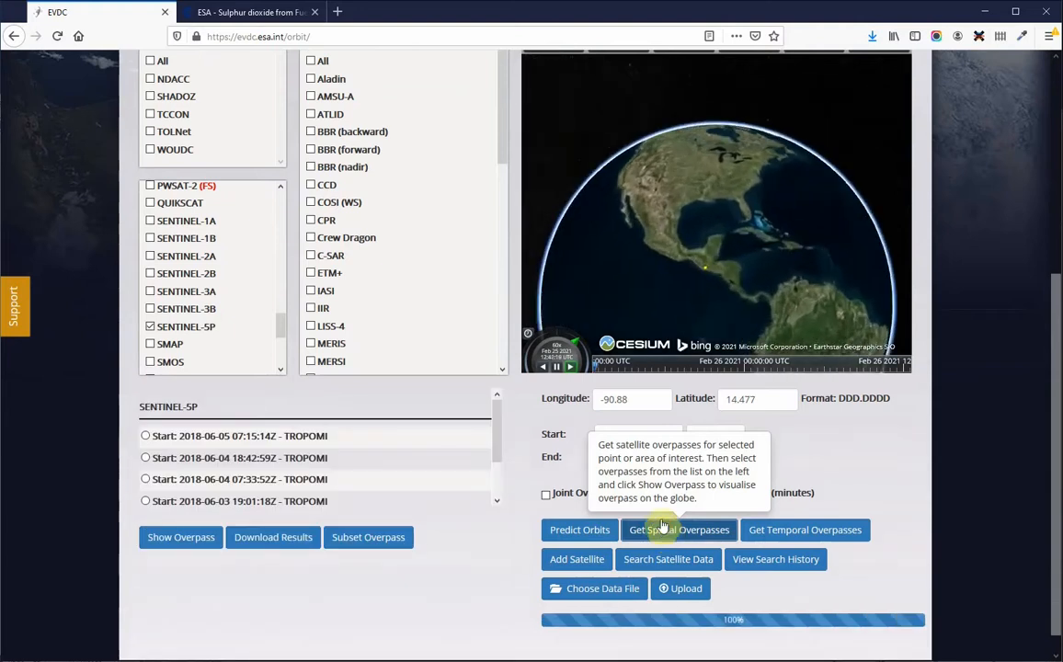
scroll(269, 482, "down", 1)
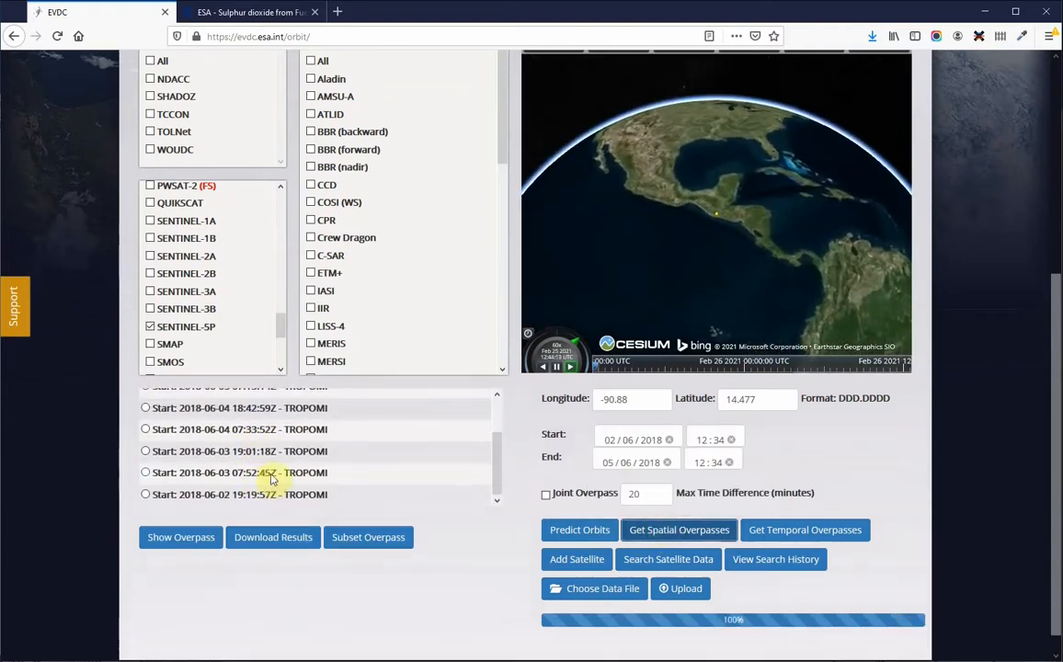
left_click(147, 451)
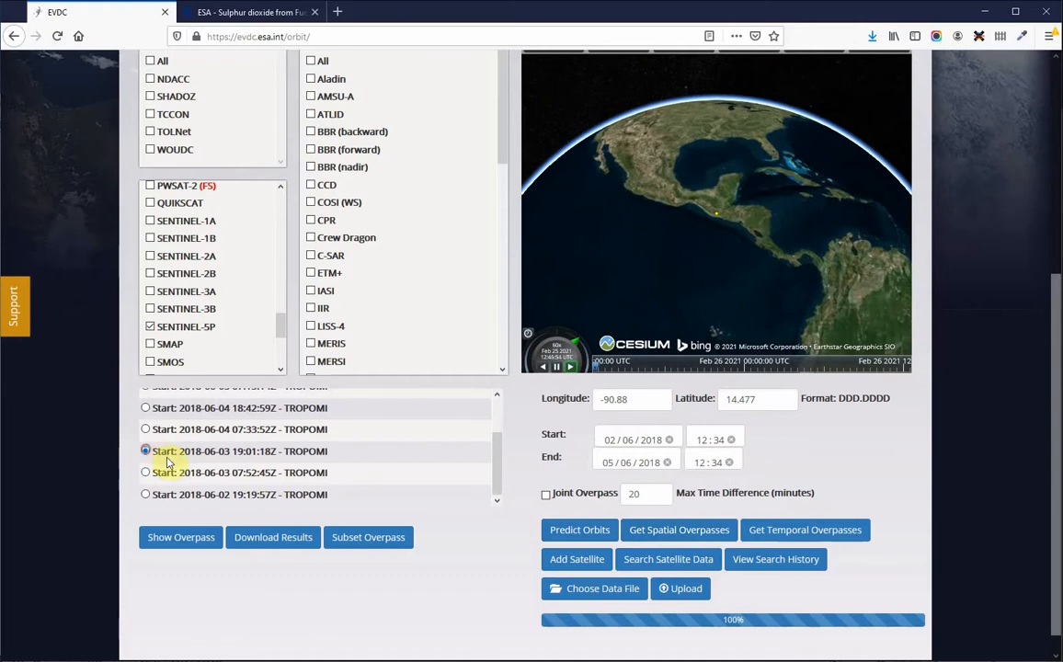
left_click(179, 541)
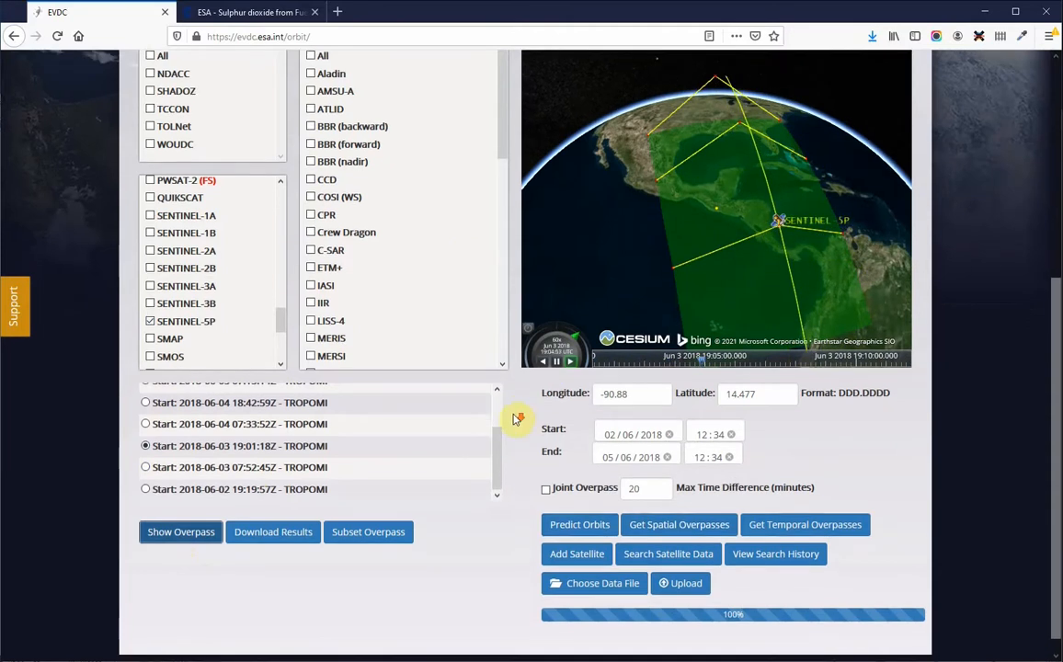
Step: Open the satellite data search with the chosen satellite, dates and location, and review its form field hints
scroll(517, 416, "down", 1)
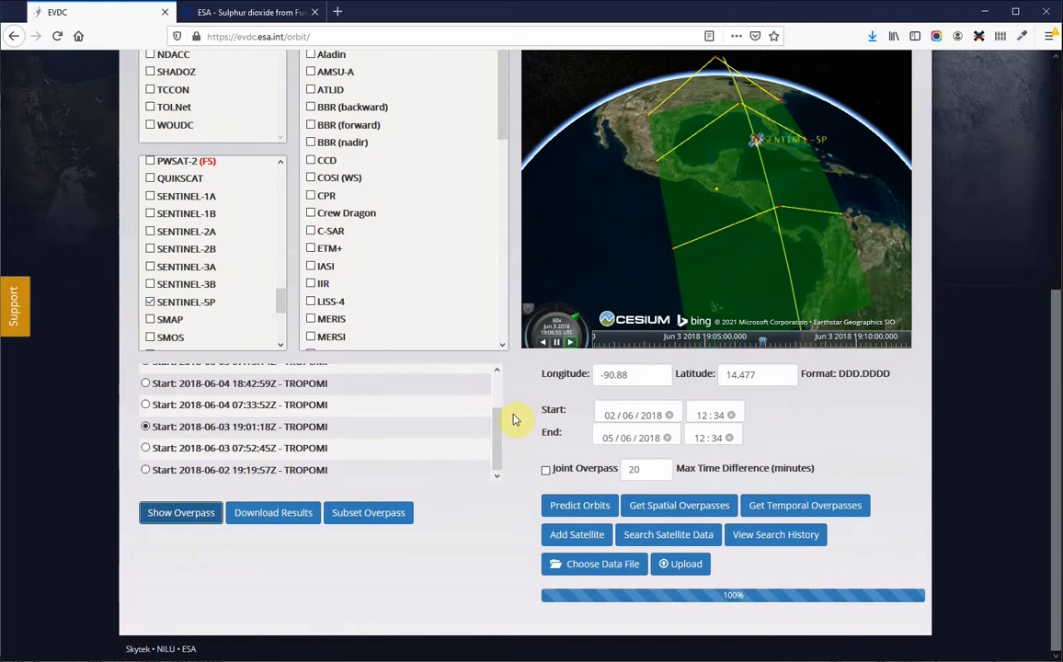
left_click(682, 543)
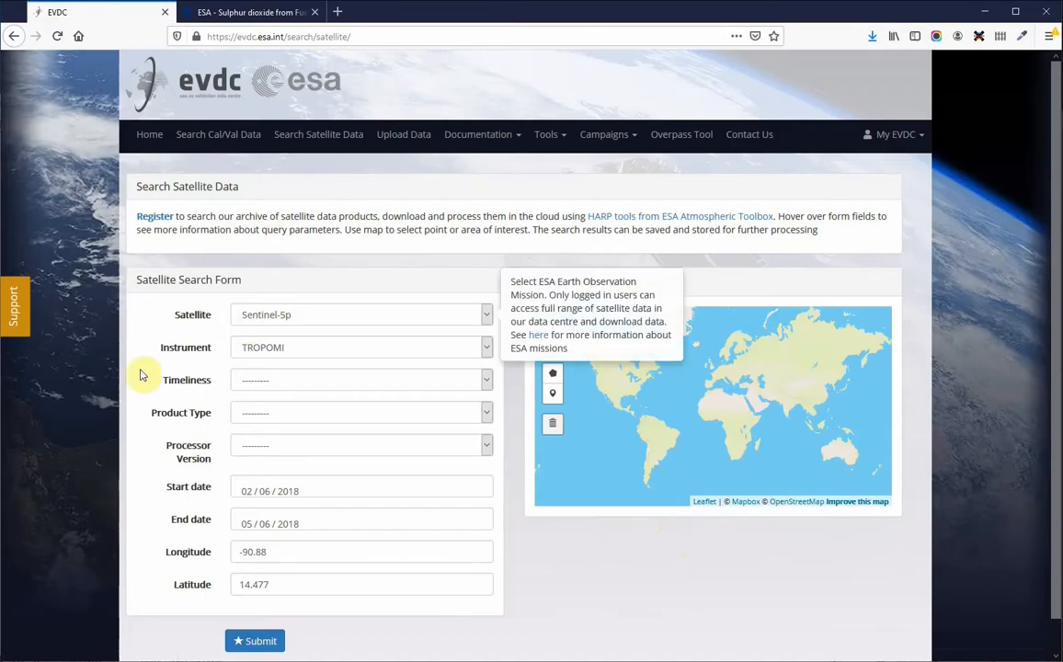
scroll(143, 375, "down", 1)
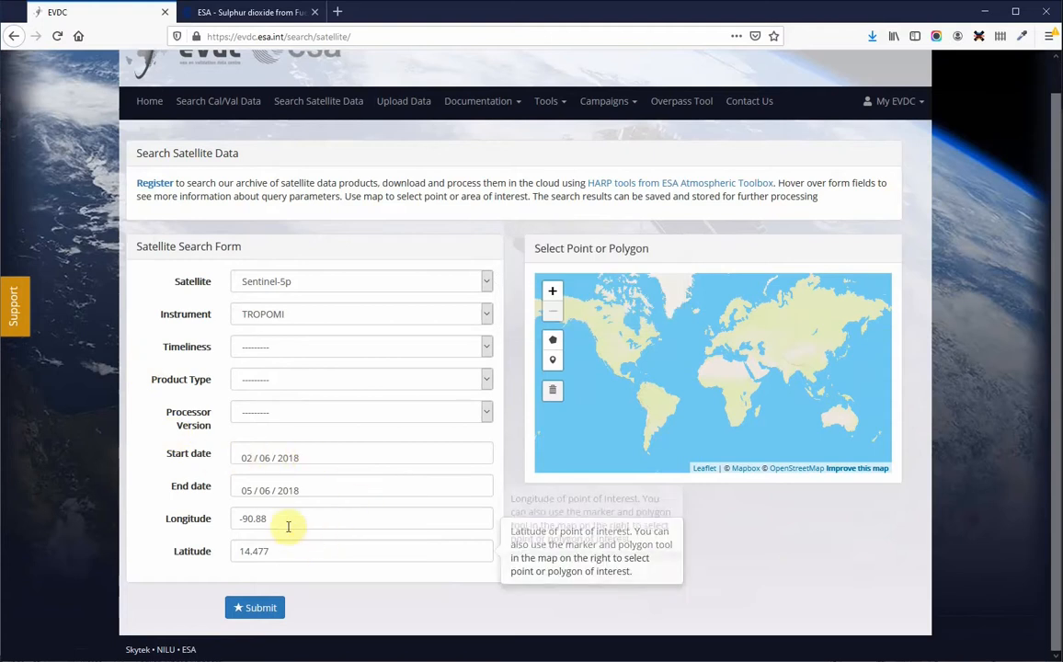
mouse_move(273, 544)
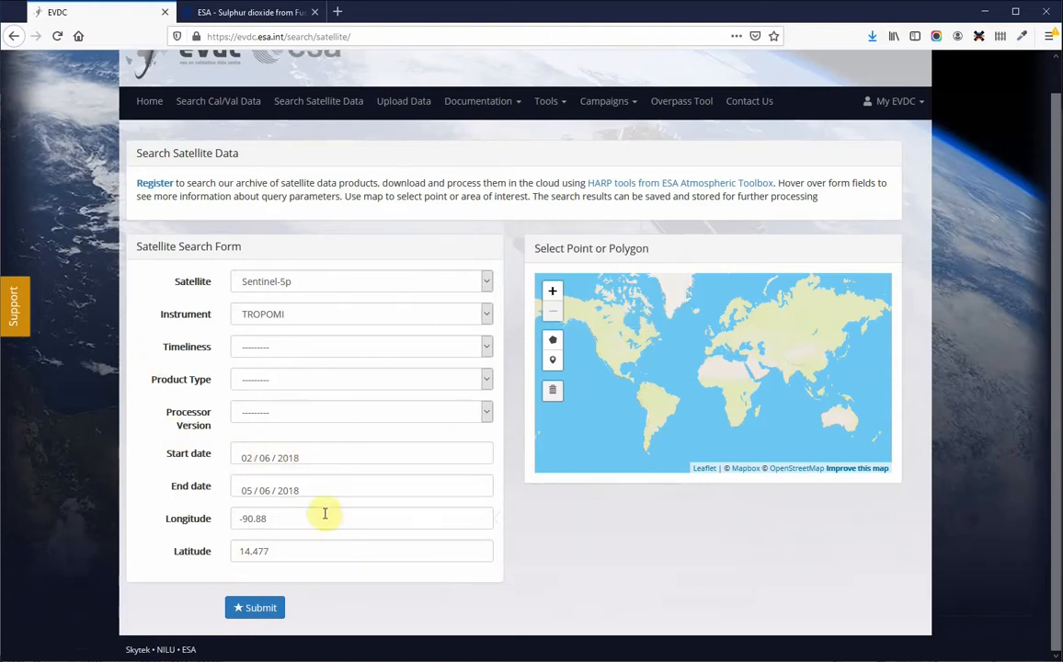
mouse_move(328, 523)
mouse_move(281, 355)
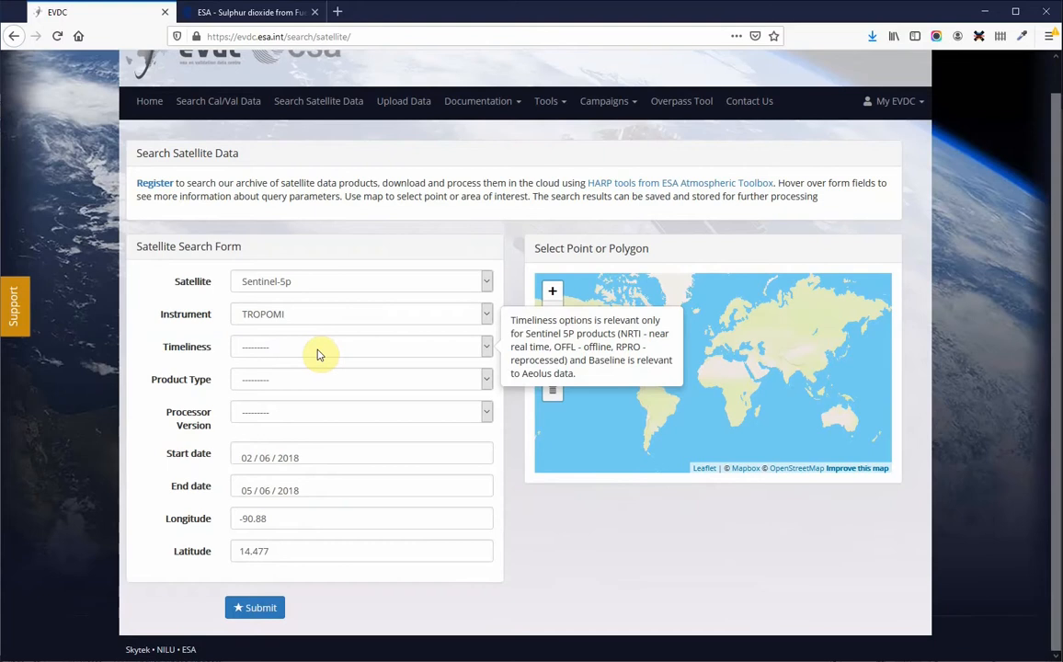
Step: Submit the satellite data search with timeliness RPRO and product type S5P_RPRO_L2__SO2___
left_click(319, 353)
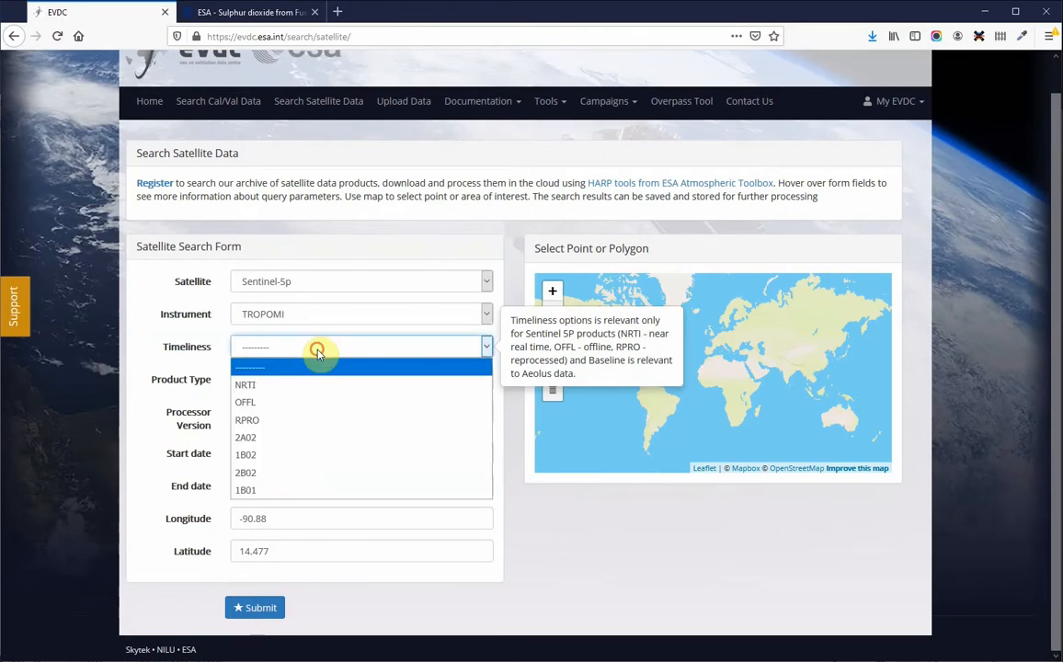
left_click(290, 424)
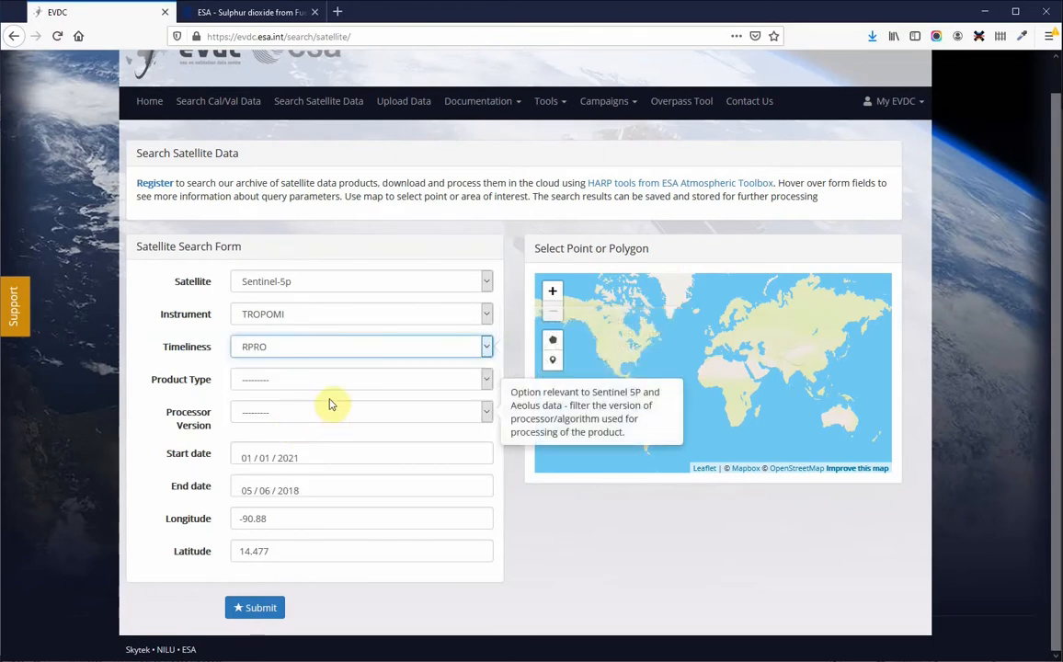
left_click(269, 384)
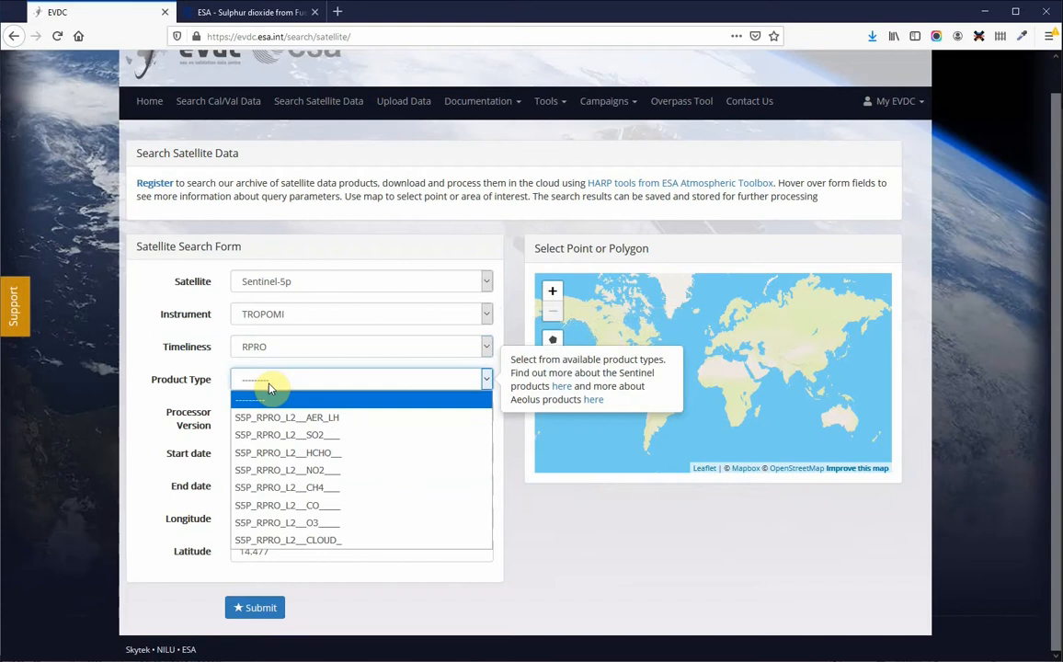
left_click(285, 435)
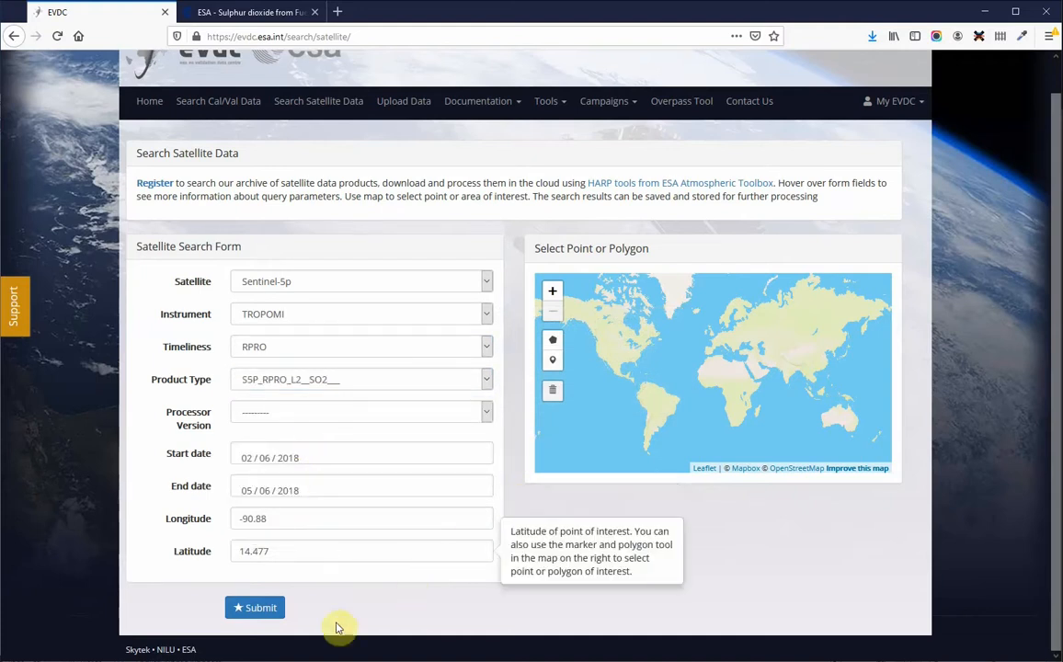
left_click(251, 608)
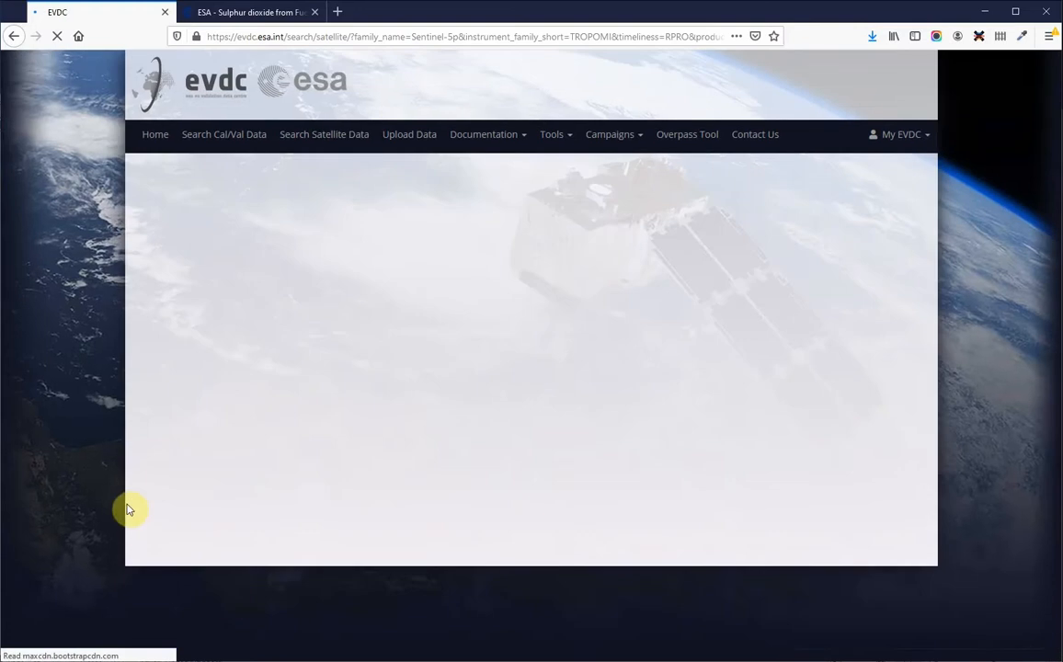
Step: Select the 2018-06-03 and 2018-06-04 SO2 result files and save the search for processing
scroll(138, 487, "down", 1)
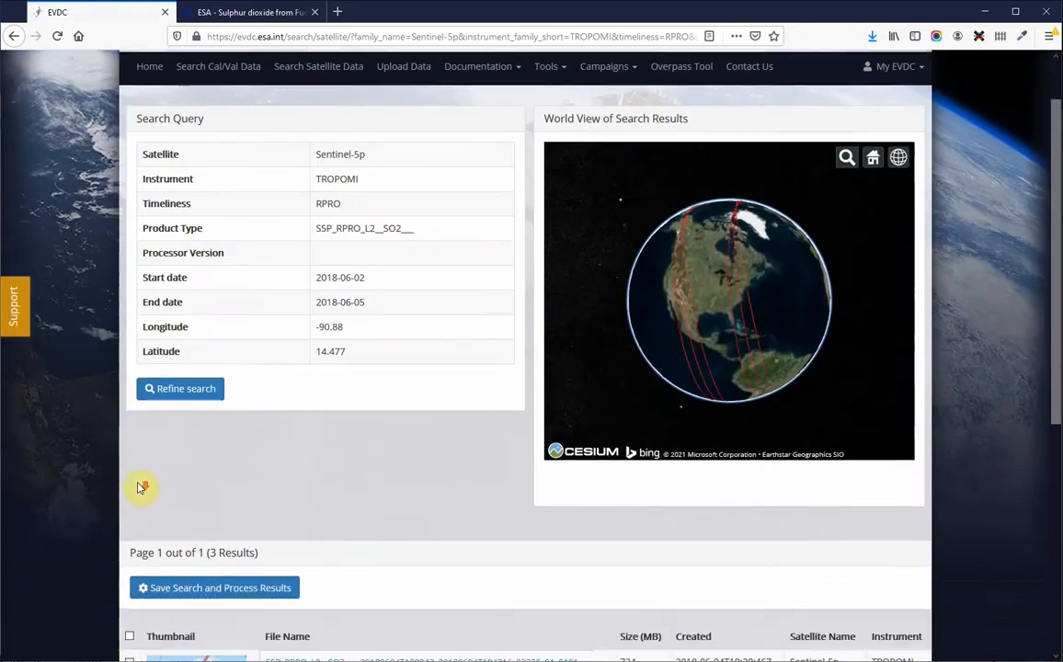
scroll(141, 488, "down", 5)
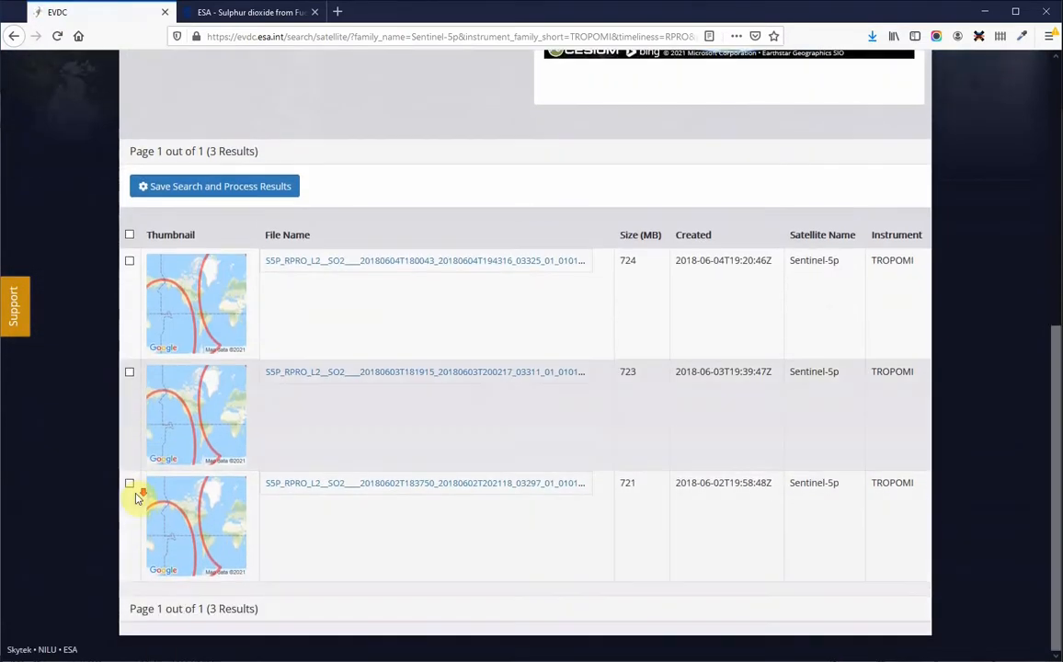
scroll(131, 480, "up", 1)
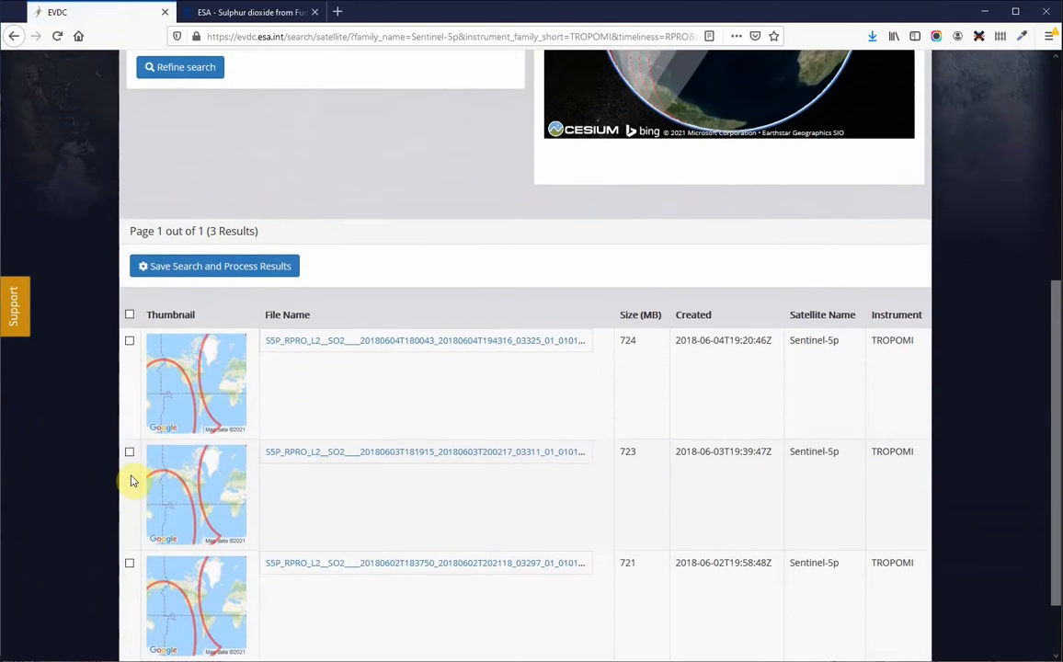
scroll(132, 480, "up", 1)
scroll(132, 480, "down", 2)
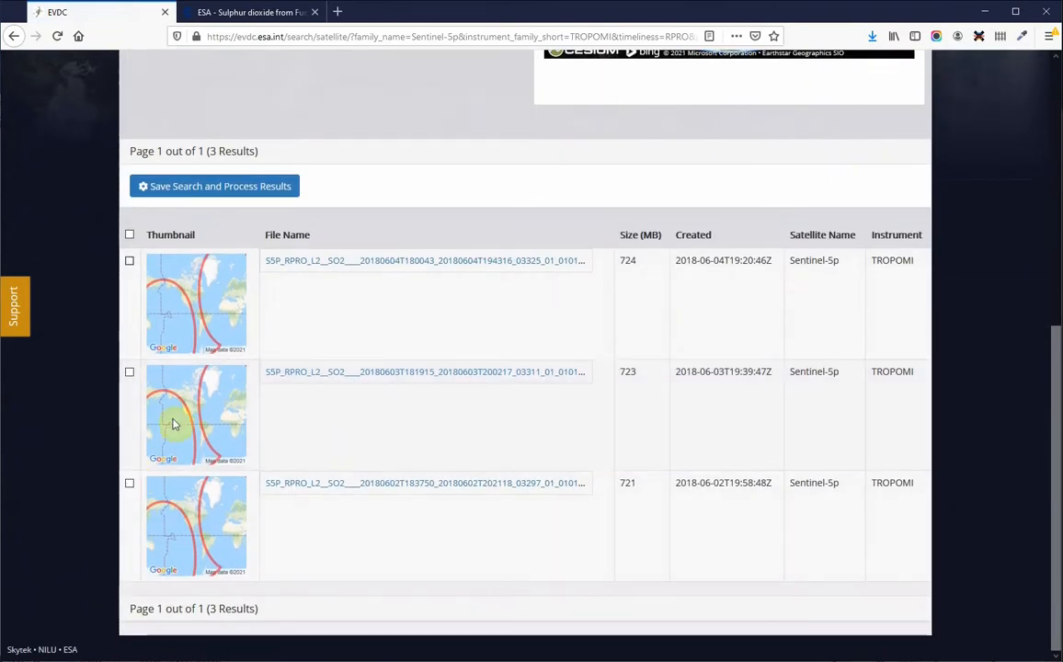
left_click(129, 373)
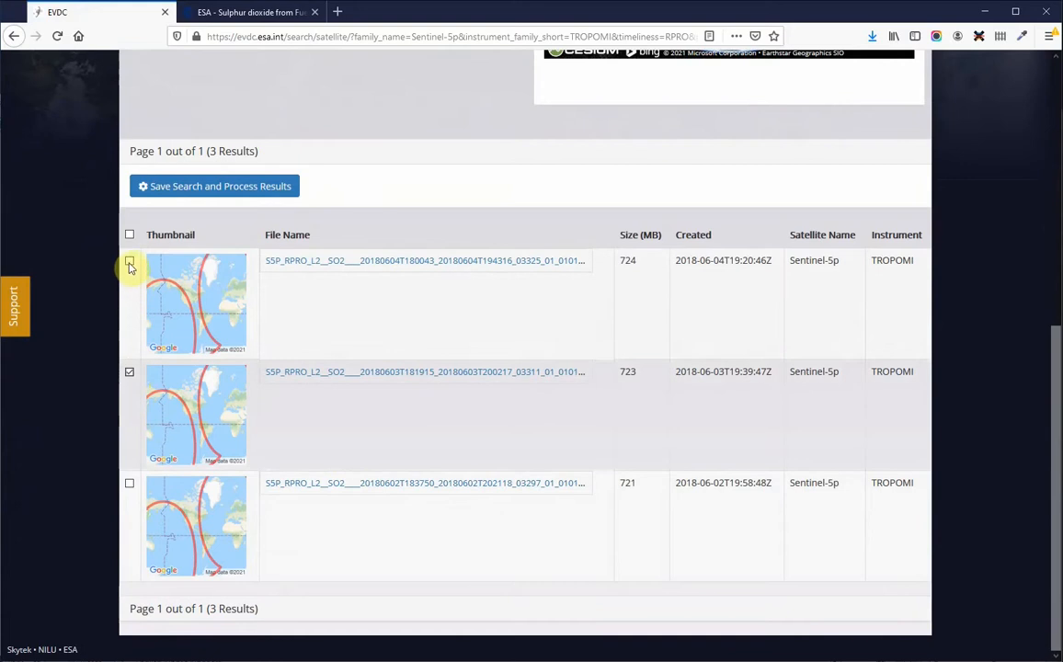
left_click(130, 261)
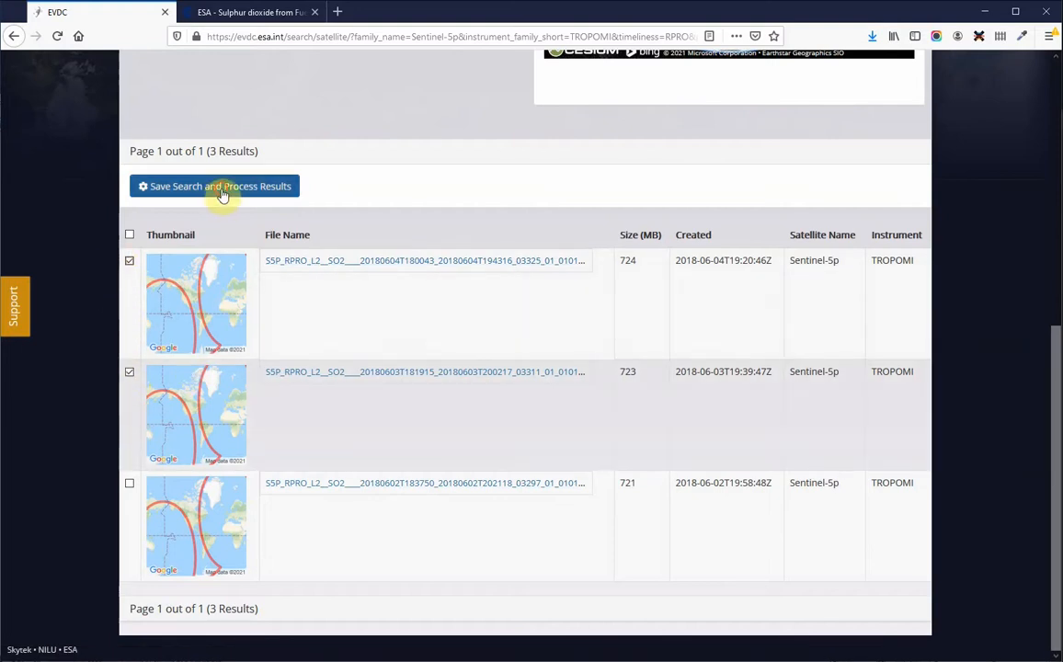
left_click(220, 187)
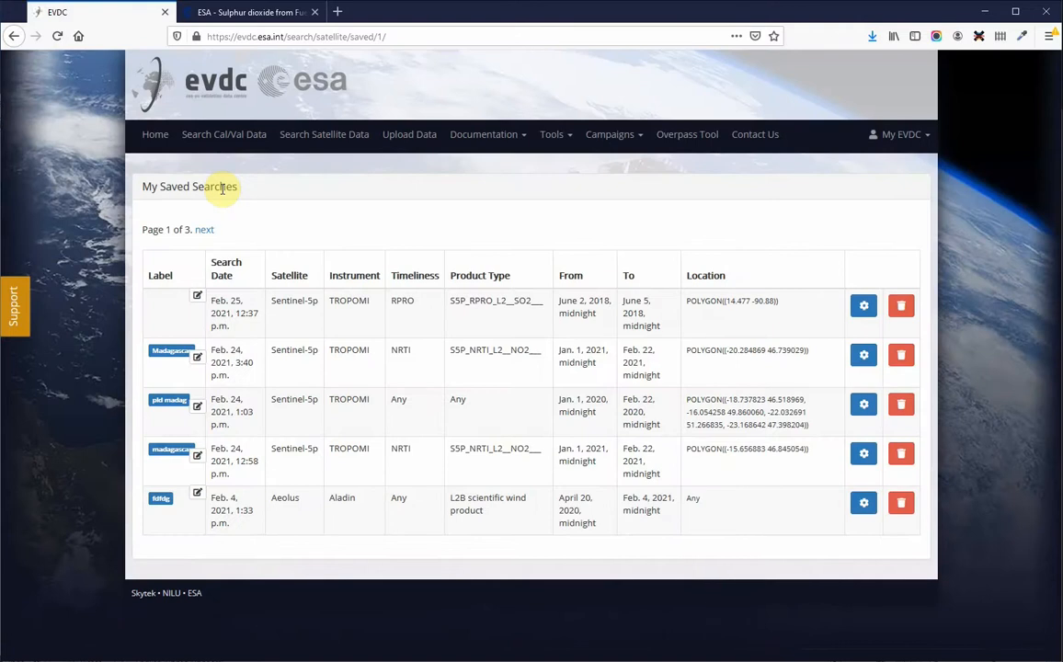
Step: Label the new saved search Fuego and open it for processing
left_click(197, 298)
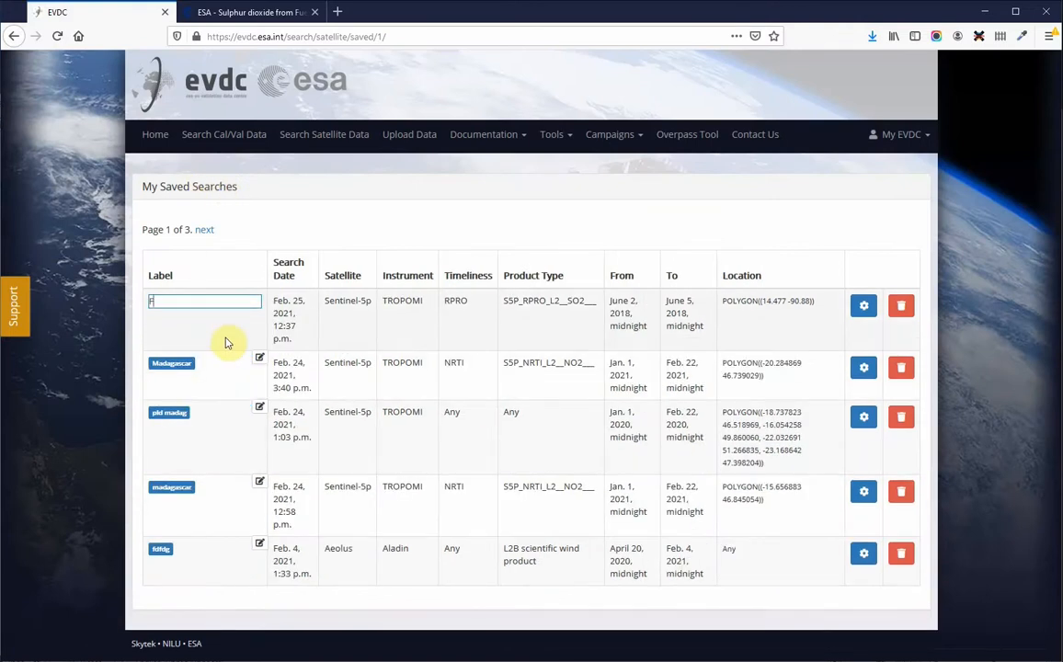
type("Fuego")
key("Return")
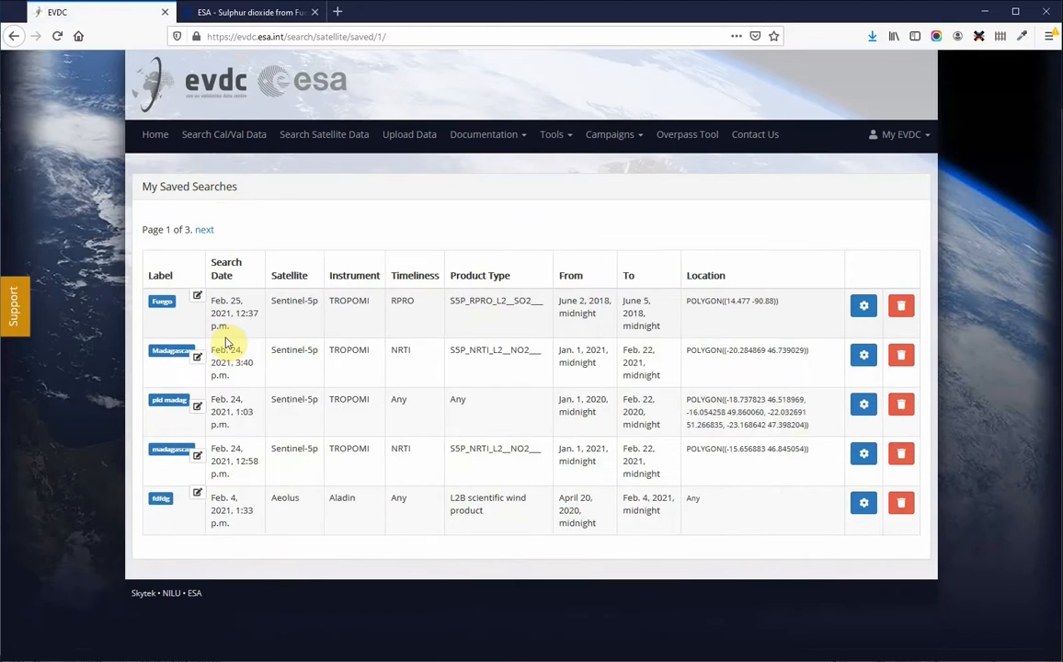
left_click(863, 305)
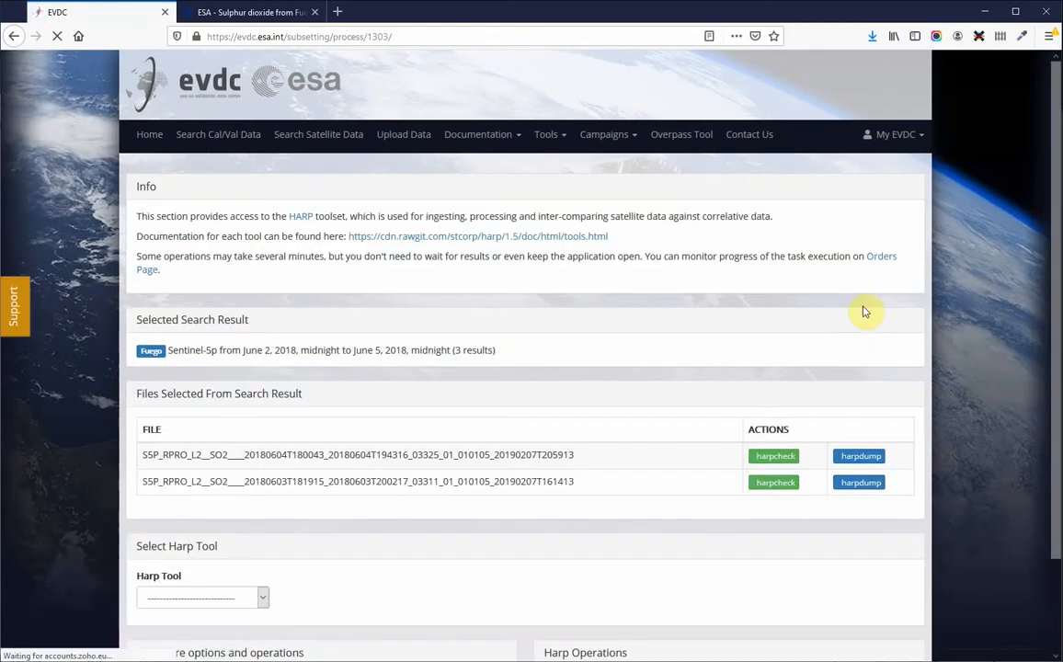
Step: Choose harpconvert as the HARP tool for the selected files
scroll(451, 382, "down", 2)
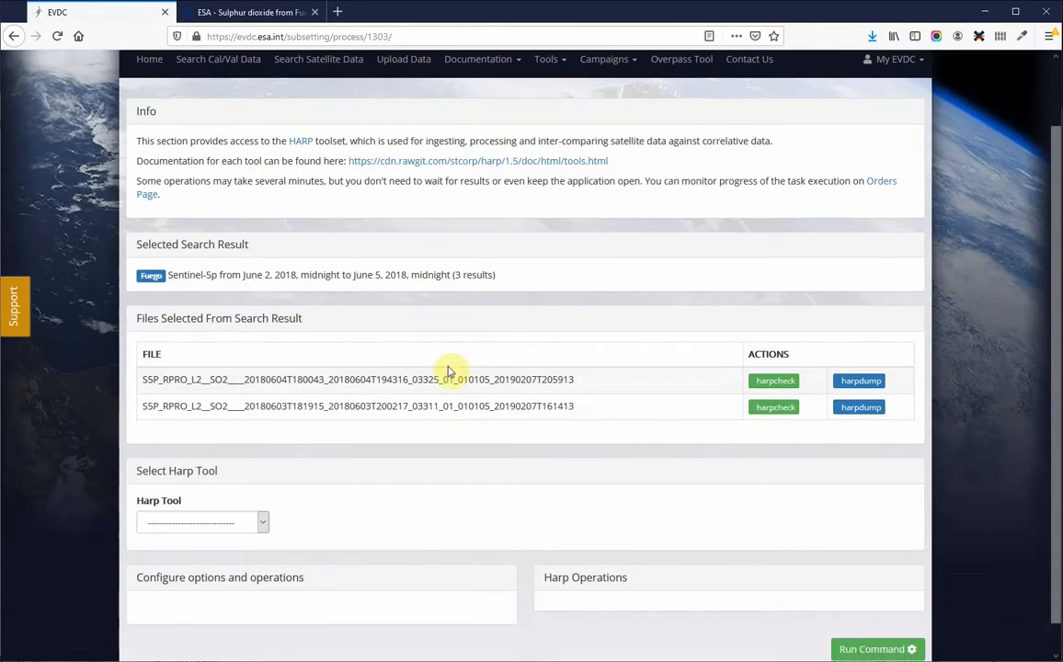
scroll(451, 372, "down", 1)
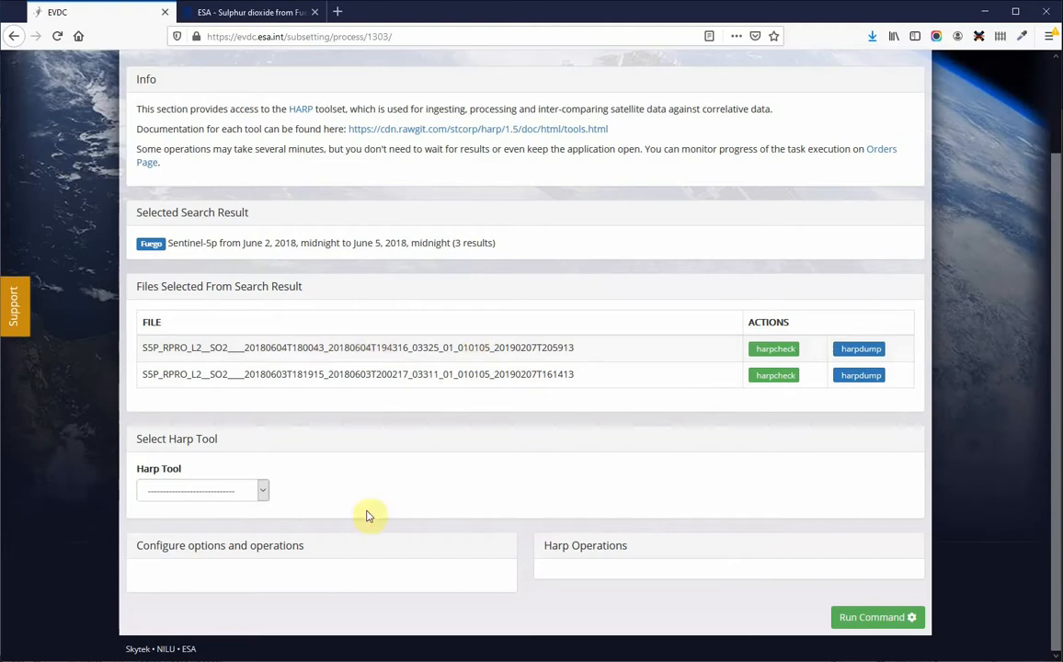
left_click(262, 490)
left_click(219, 529)
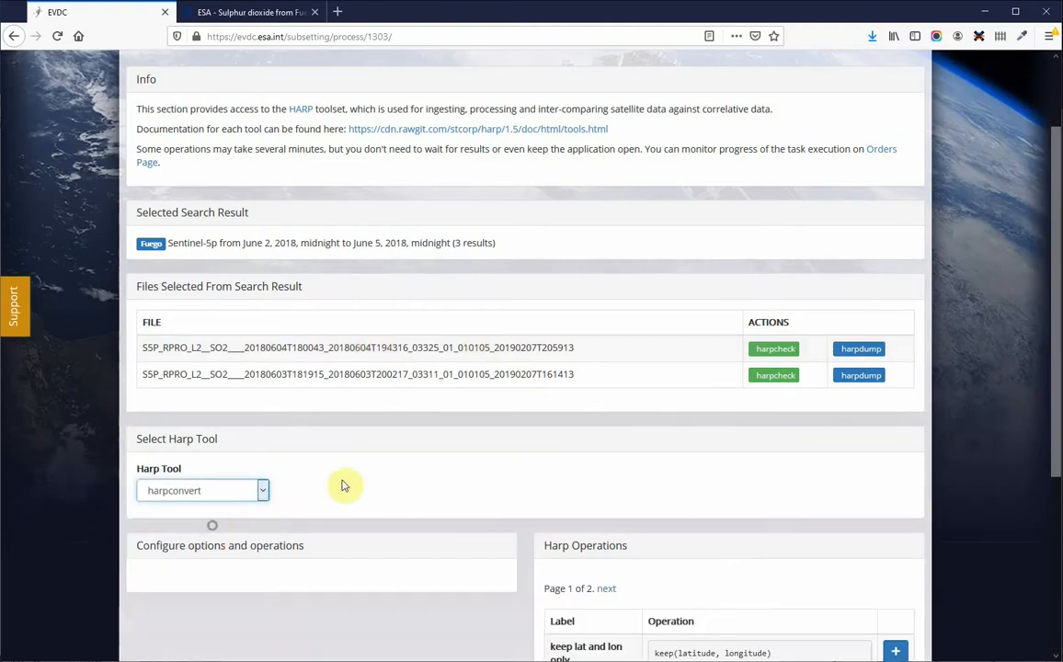
scroll(531, 484, "down", 1)
scroll(531, 484, "down", 2)
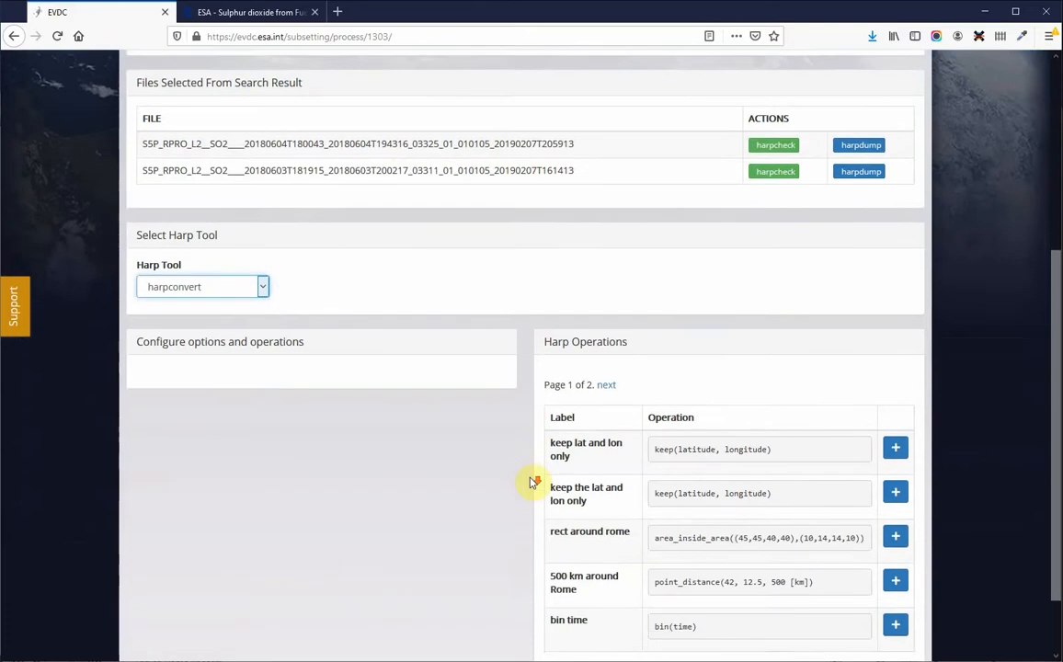
scroll(531, 484, "up", 1)
scroll(531, 484, "down", 2)
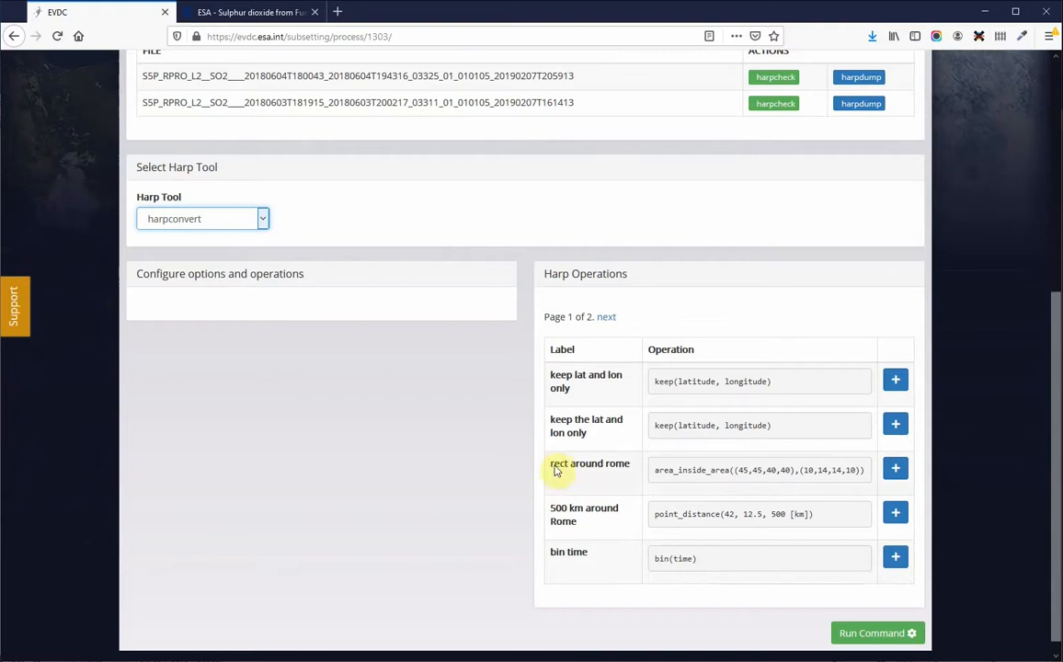
scroll(902, 337, "up", 5)
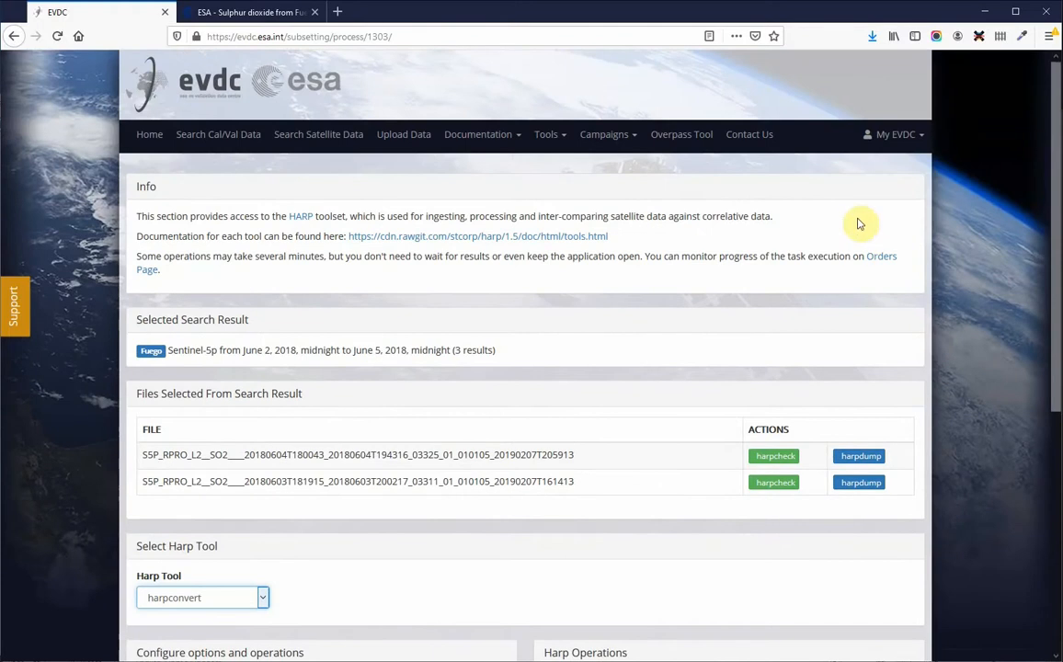
Step: Start adding a new HARP operation using the point_distance function
left_click(890, 136)
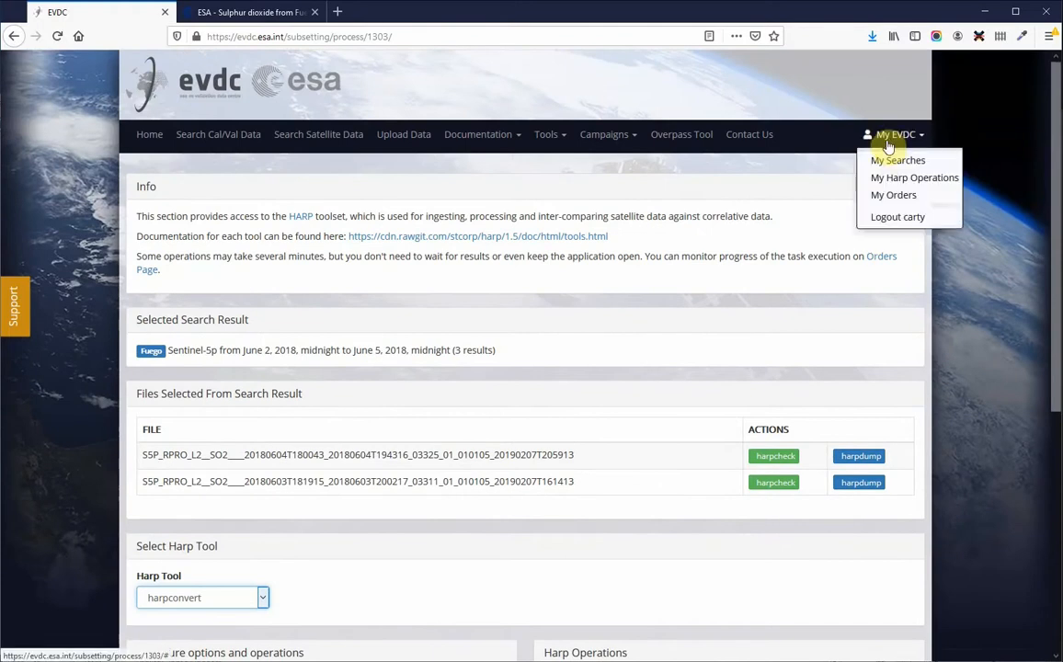
left_click(890, 181)
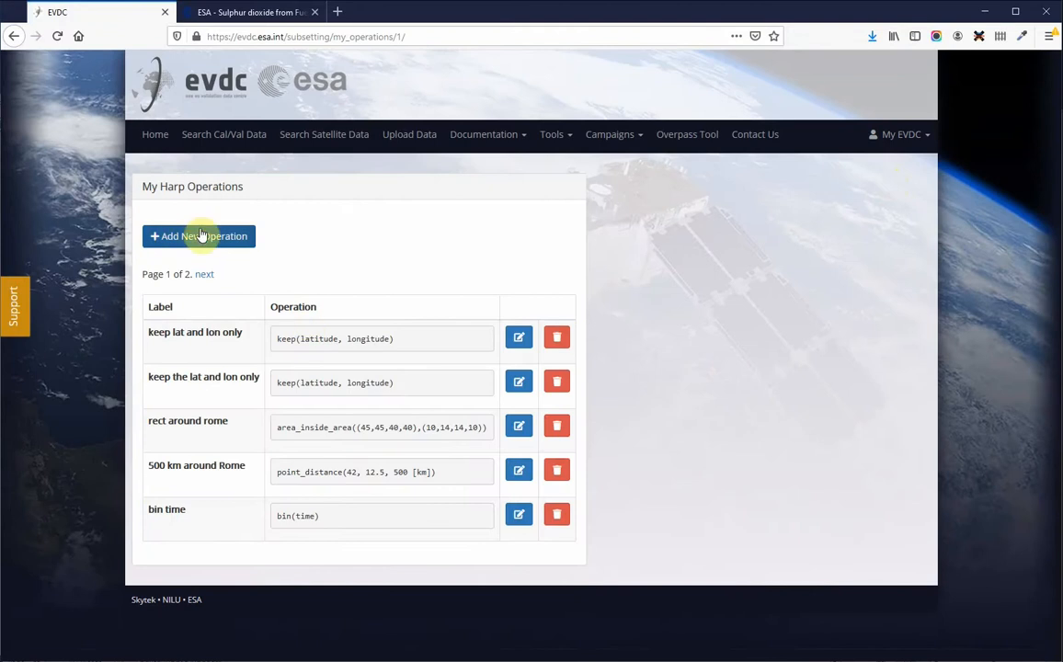
left_click(170, 237)
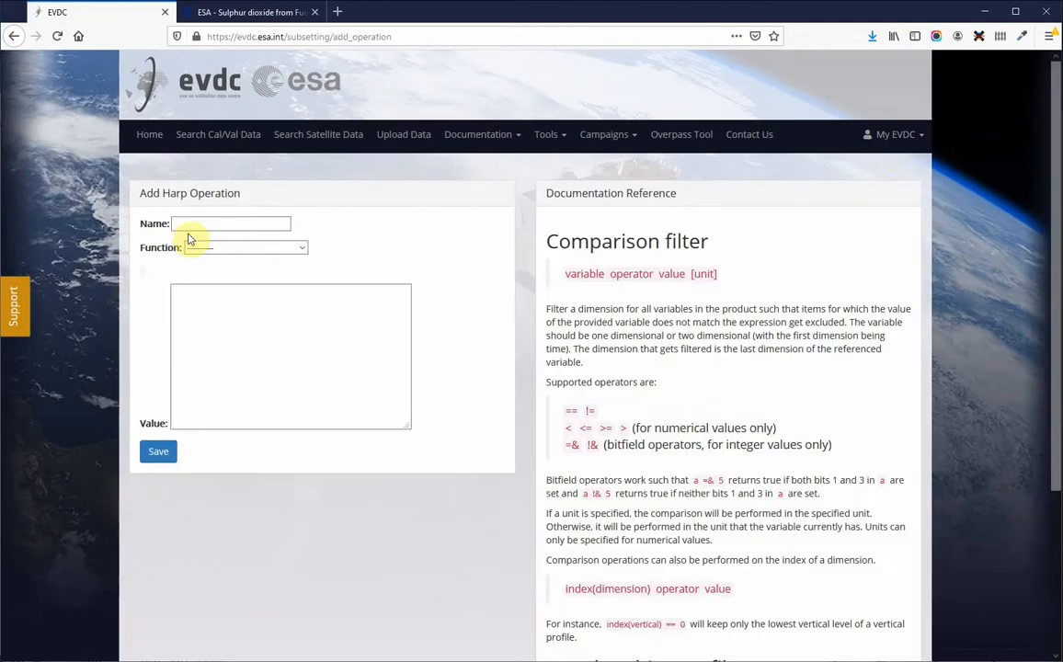
left_click(191, 246)
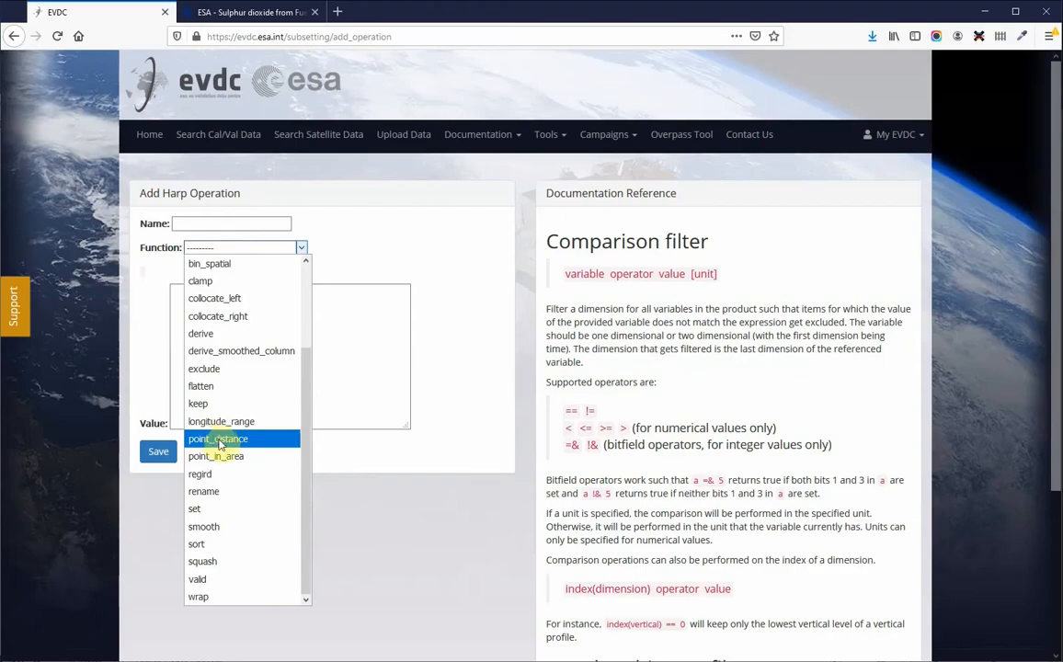
left_click(216, 439)
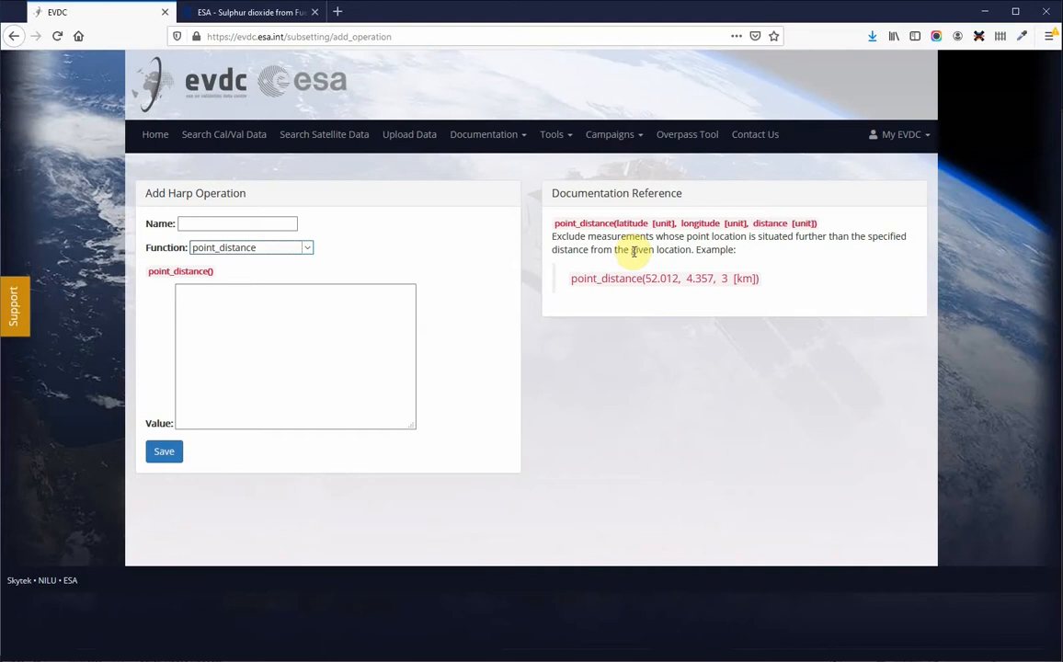
Step: Name the new operation 500 km around Fuego
left_click(209, 225)
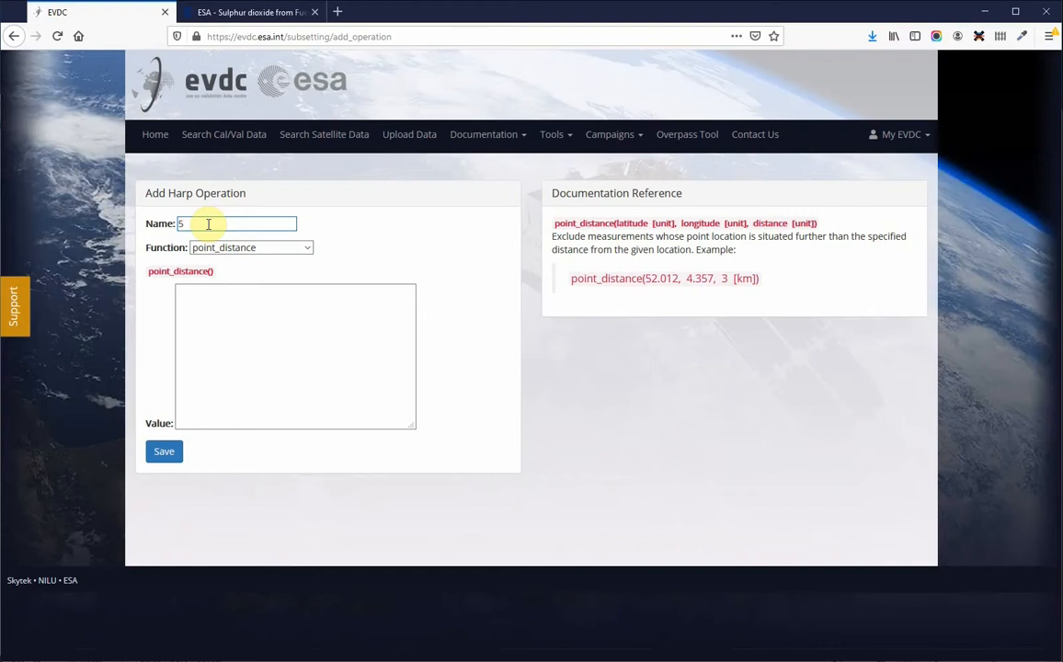
type("500 km around Fuego")
Step: Enter the operation value 14.477, -90880, 500 [km] and save the operation
left_click(204, 315)
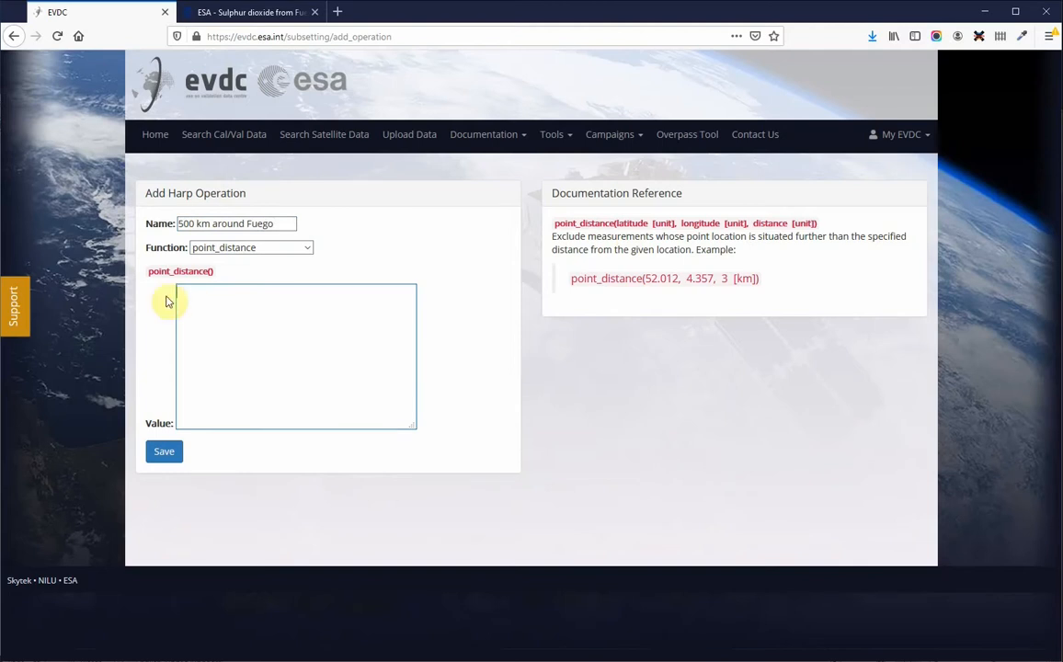
type("14")
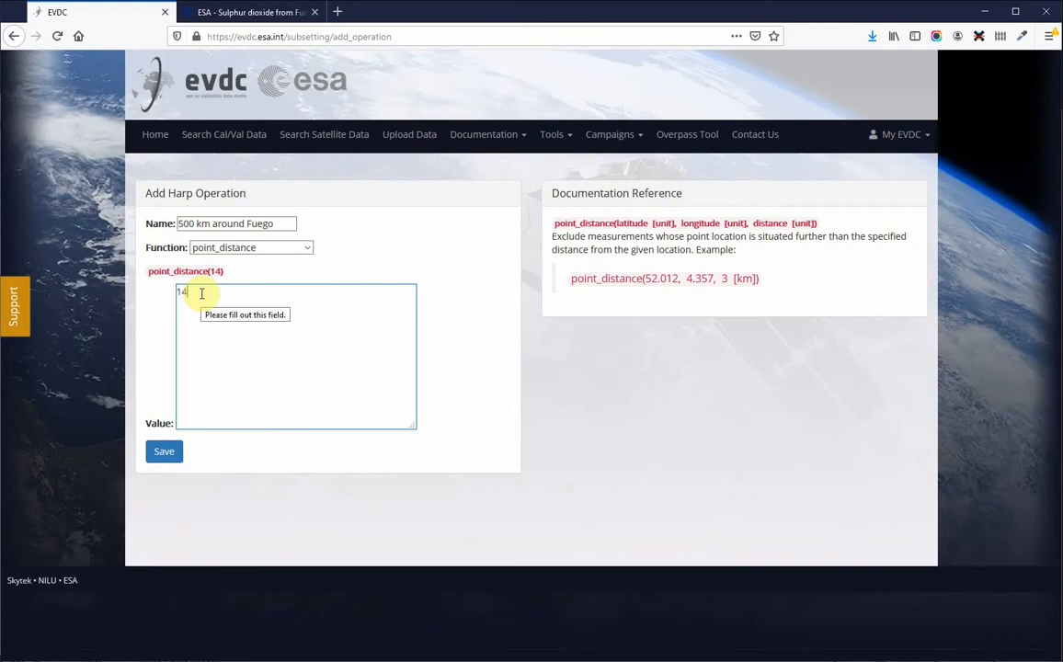
type(".477, -90880")
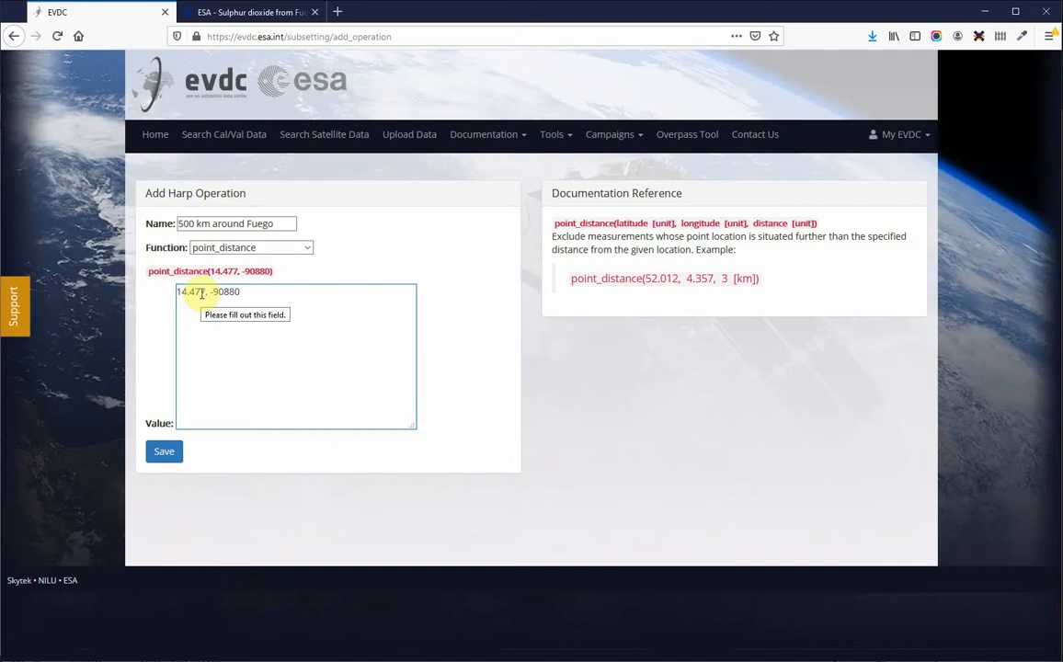
type(", 500 [km")
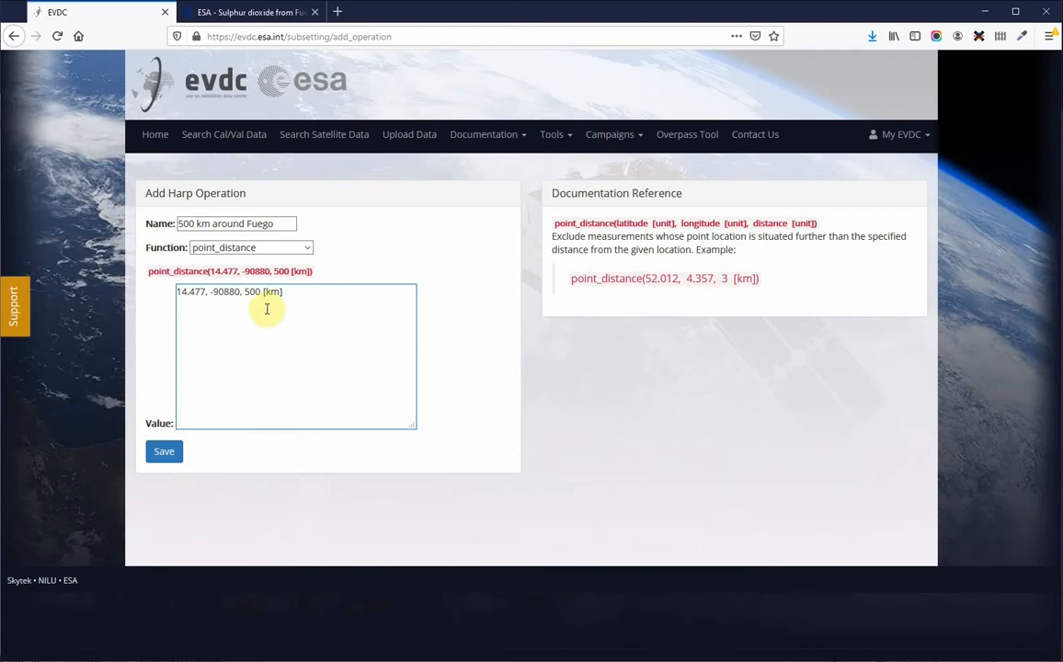
left_click(162, 452)
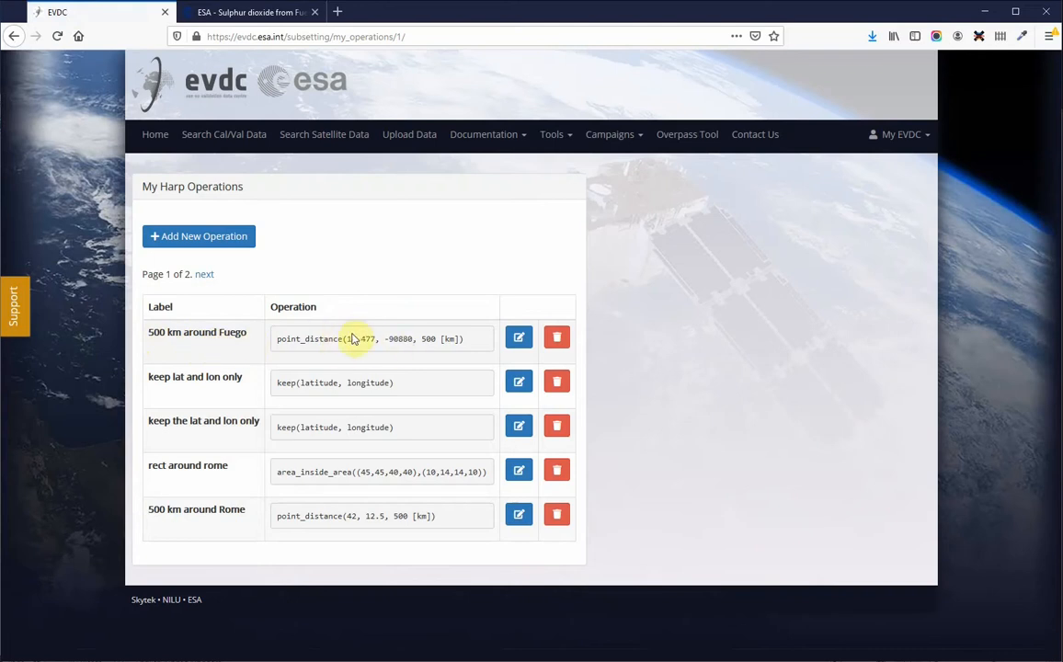
Step: Go back to the list of saved searches
left_click(897, 134)
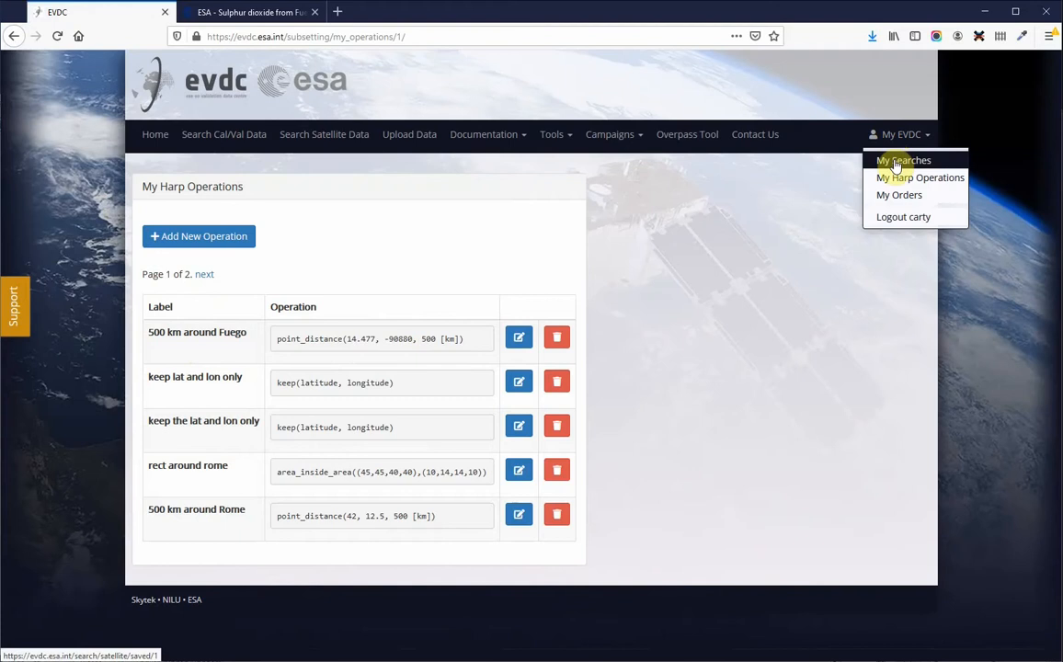
left_click(897, 162)
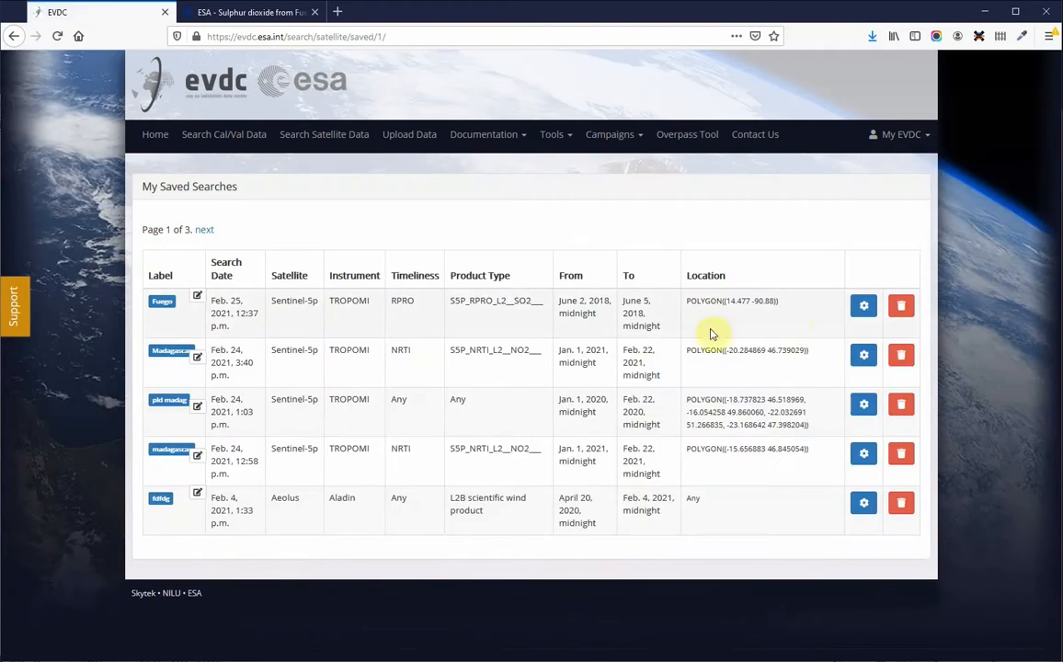
Step: Open processing for the Fuego saved search and choose the harpconvert HARP tool
left_click(864, 306)
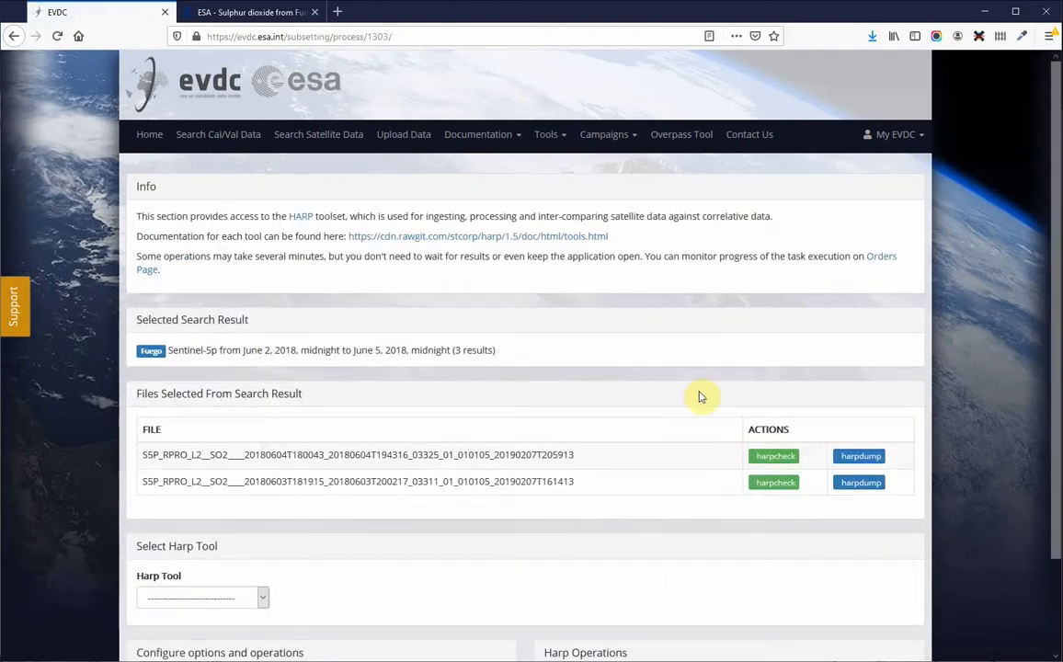
scroll(700, 397, "down", 2)
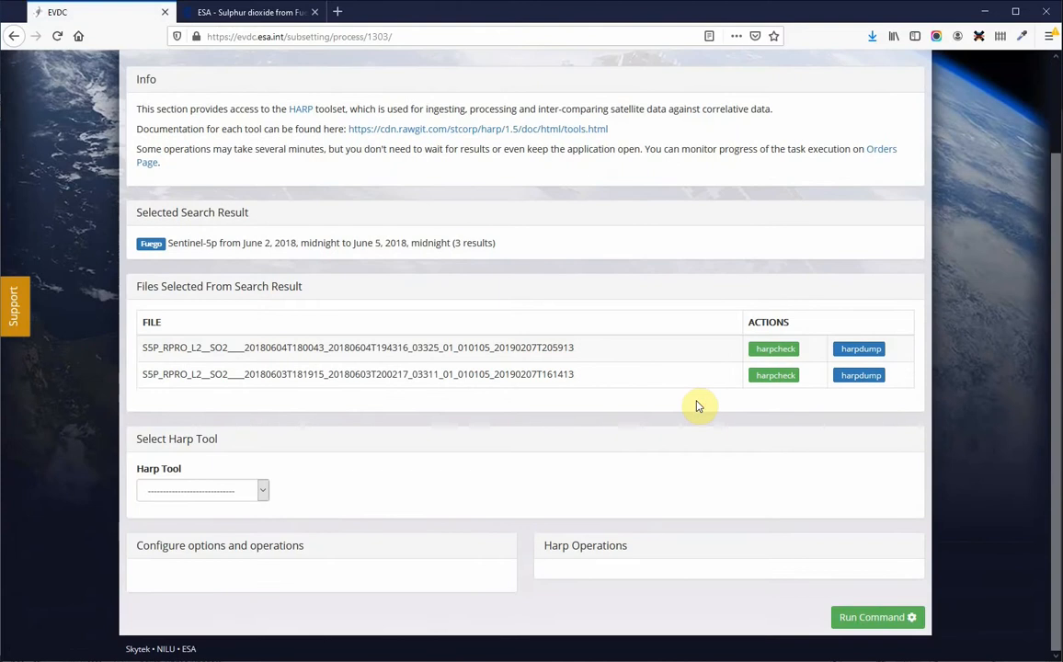
left_click(261, 489)
left_click(235, 529)
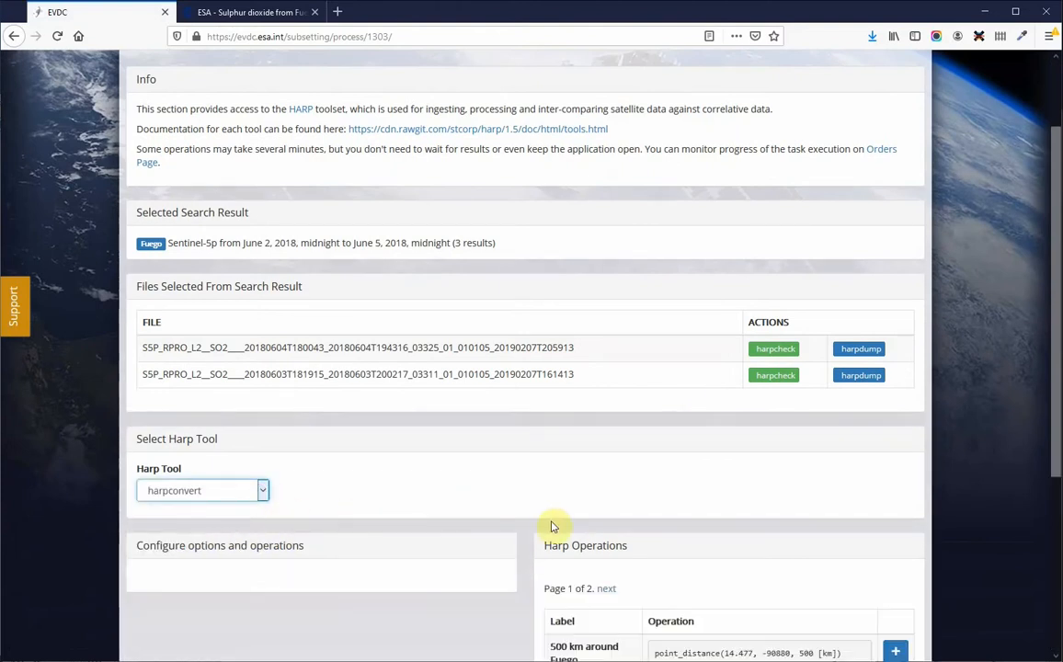
Step: Add the 500 km around Fuego operation to the command and run it
scroll(546, 523, "down", 3)
scroll(546, 523, "down", 3)
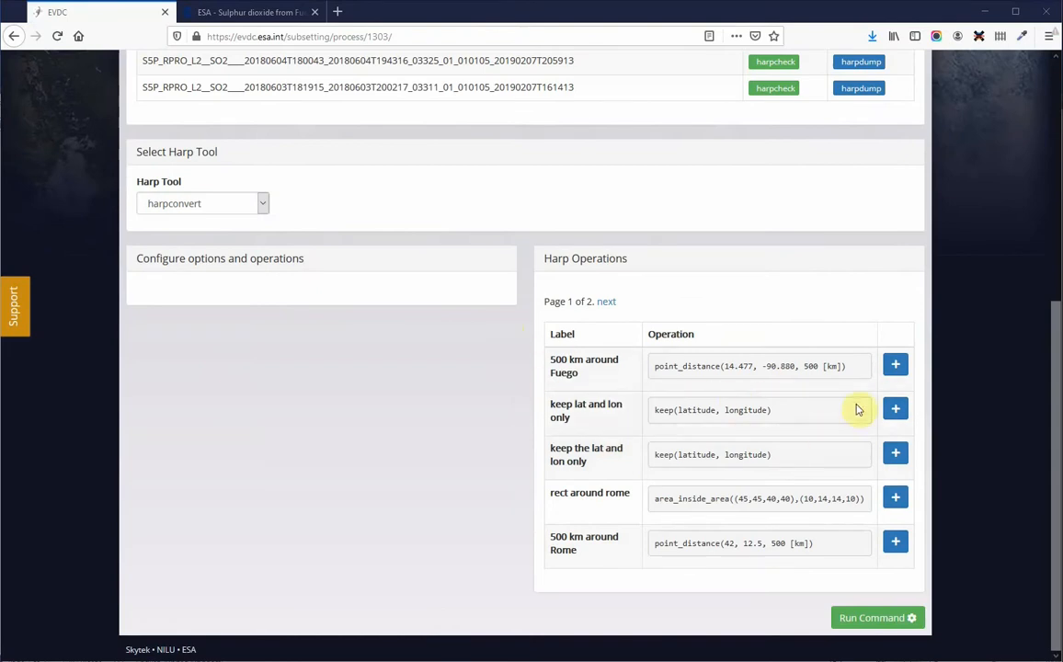
left_click(896, 371)
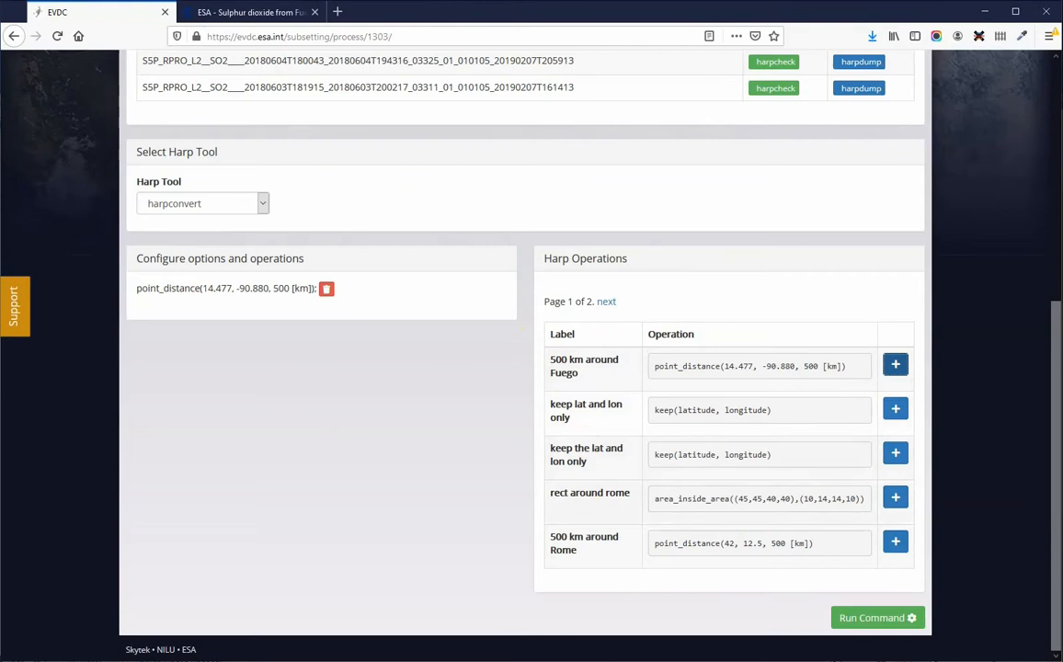
left_click(878, 618)
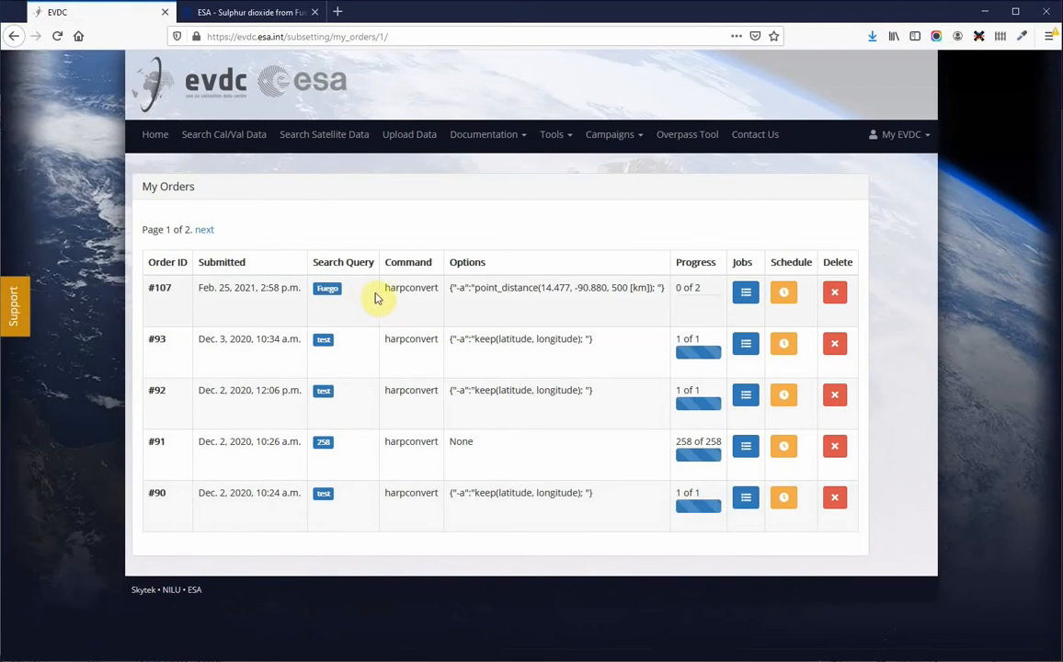
Step: Check the jobs of order #107 until they finish
left_click(746, 293)
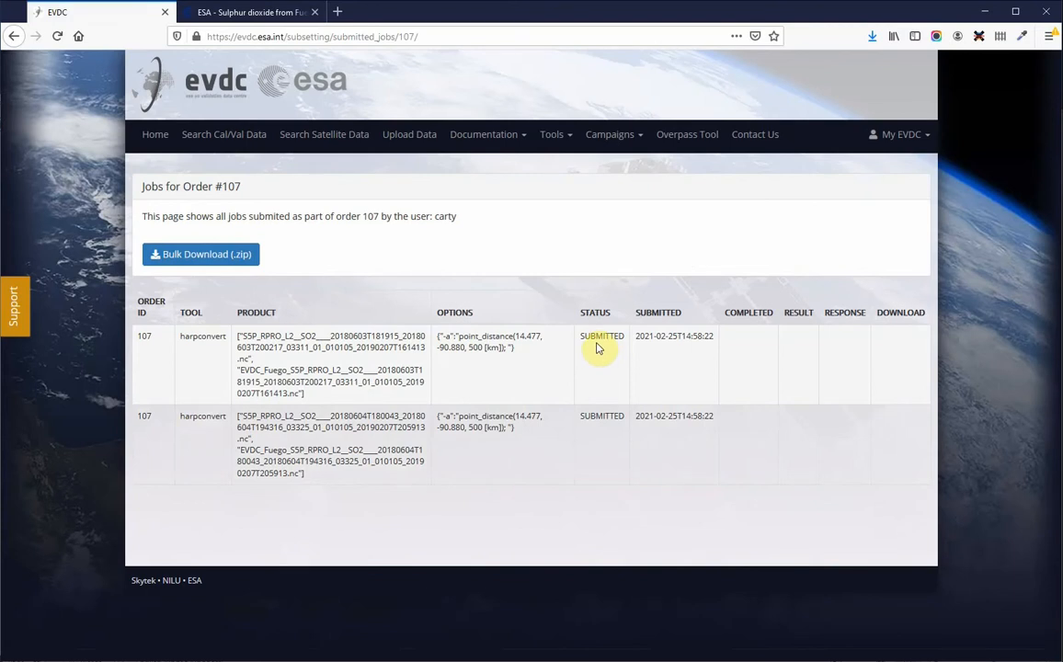
left_click(13, 36)
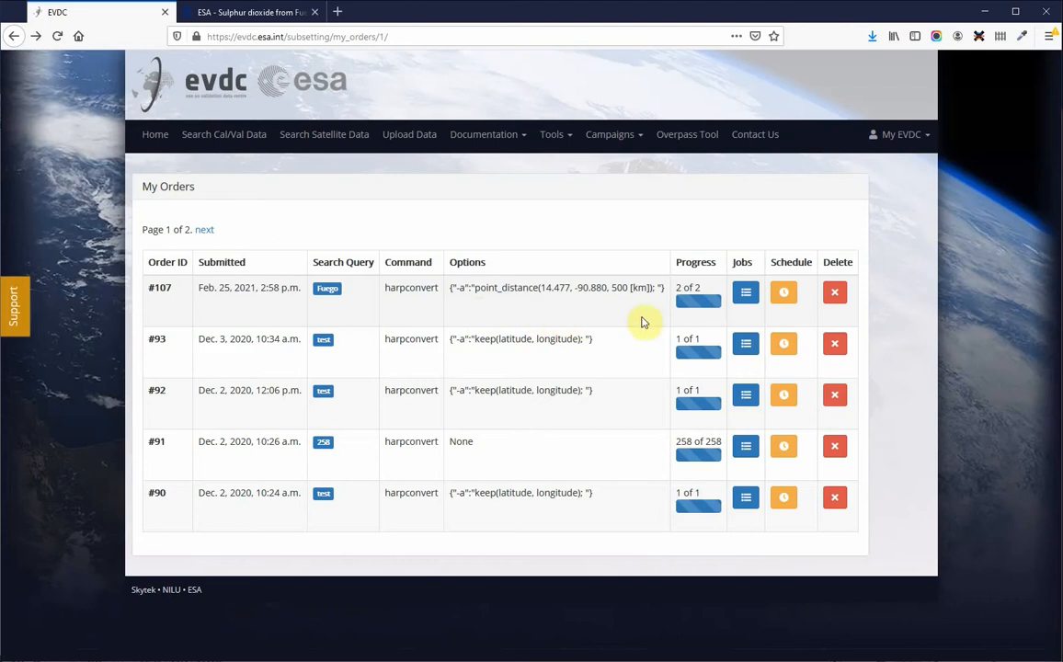
left_click(746, 295)
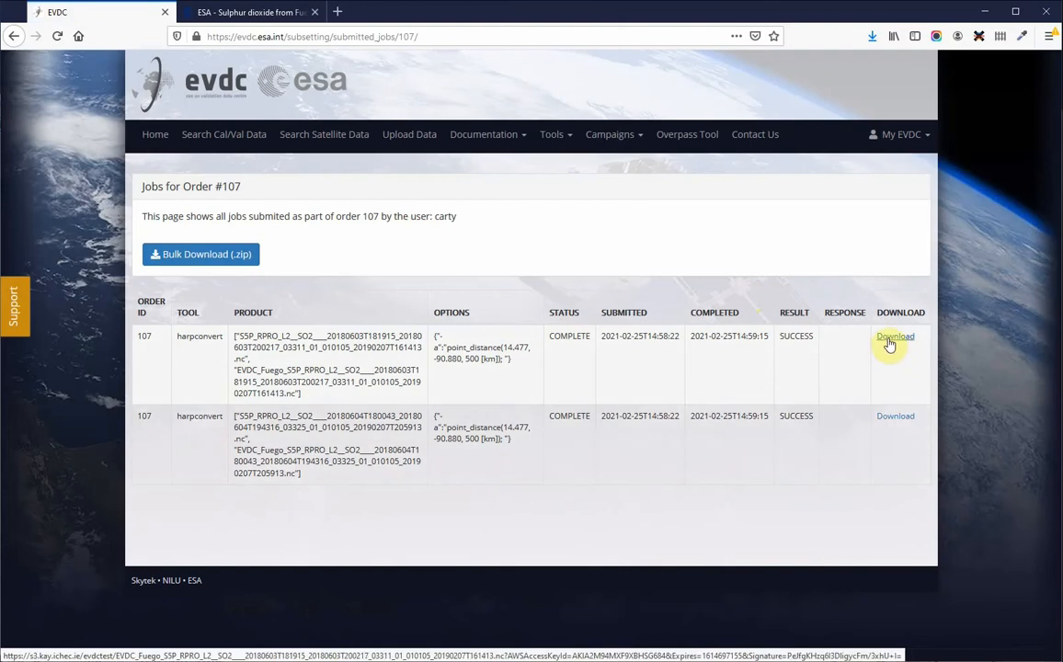
Step: Download the first processed SO2 file and open it with Panoply Data Viewer
left_click(192, 257)
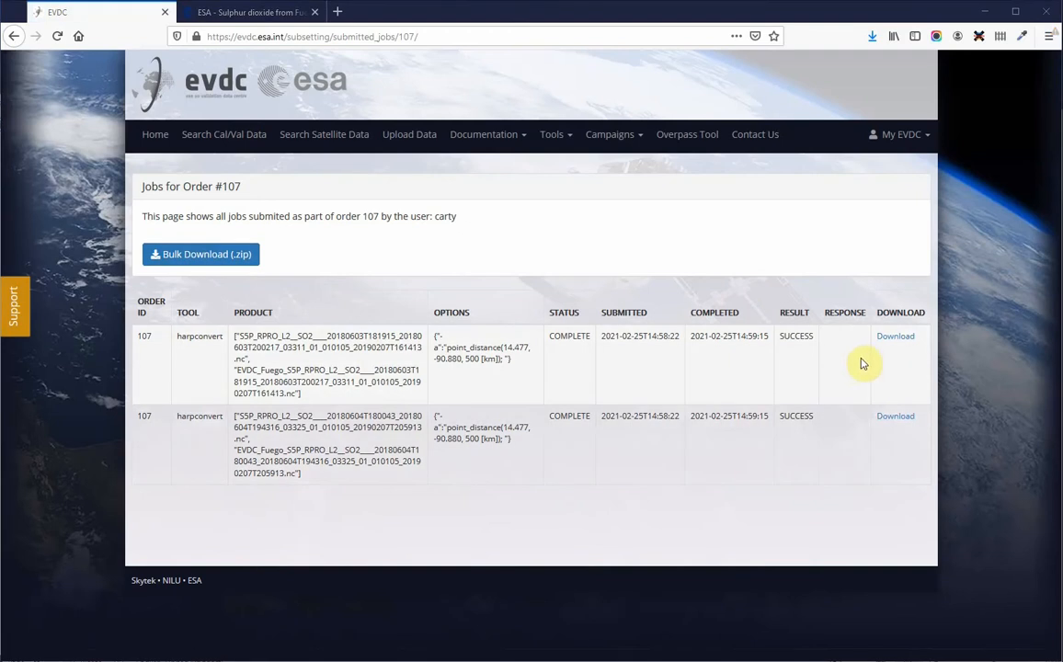
left_click(894, 338)
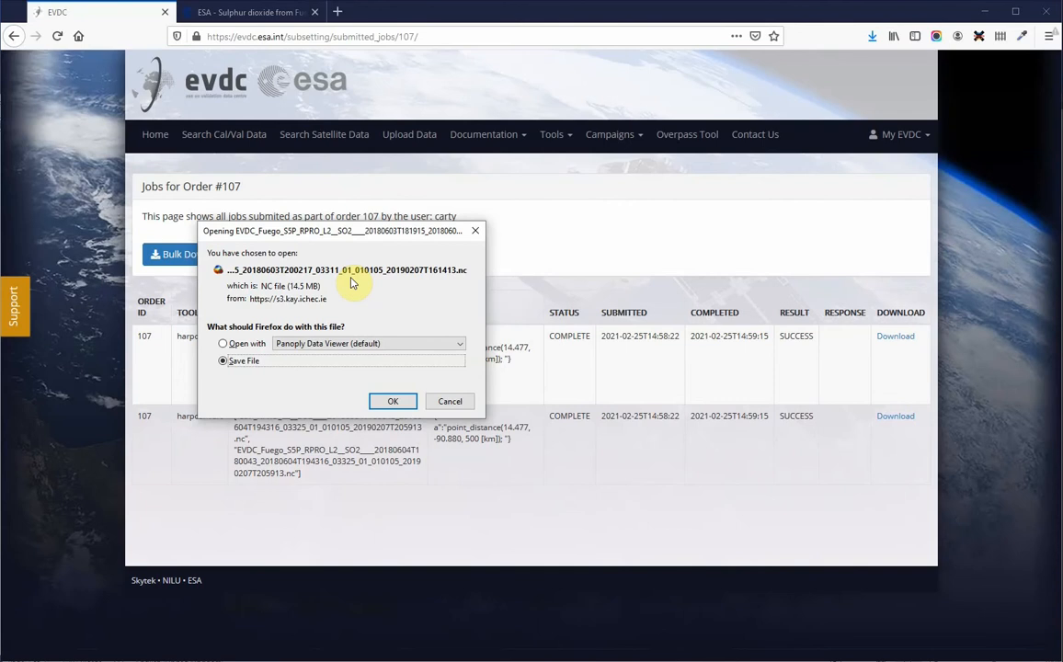
left_click(226, 343)
left_click(393, 401)
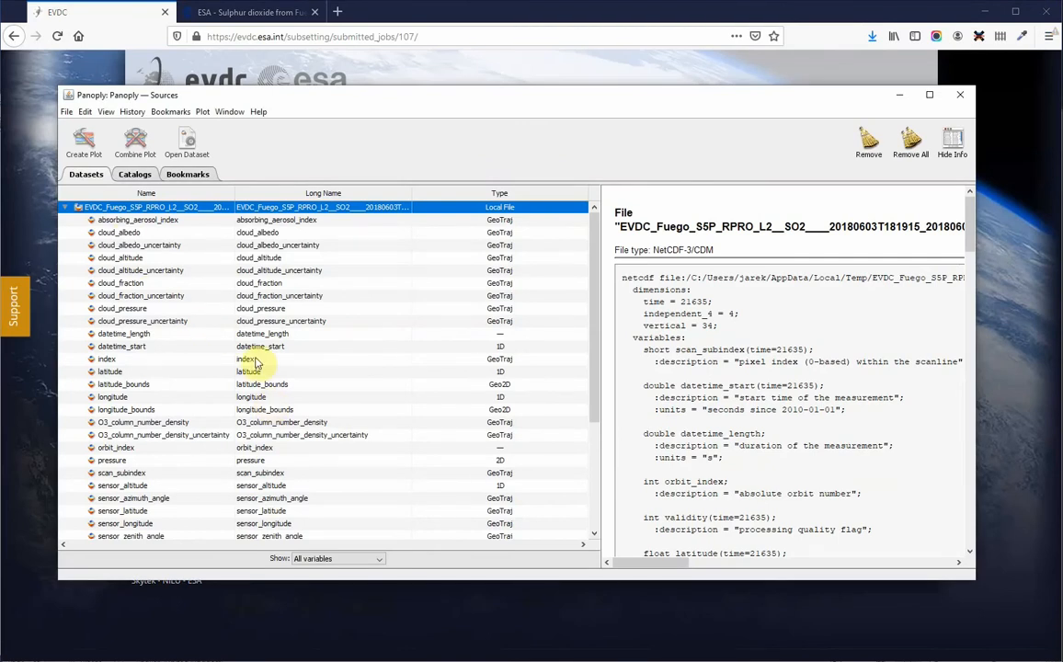
Step: Create a georeferenced trajectory plot of the SO2_column_number_density variable
scroll(234, 331, "down", 3)
scroll(265, 375, "down", 1)
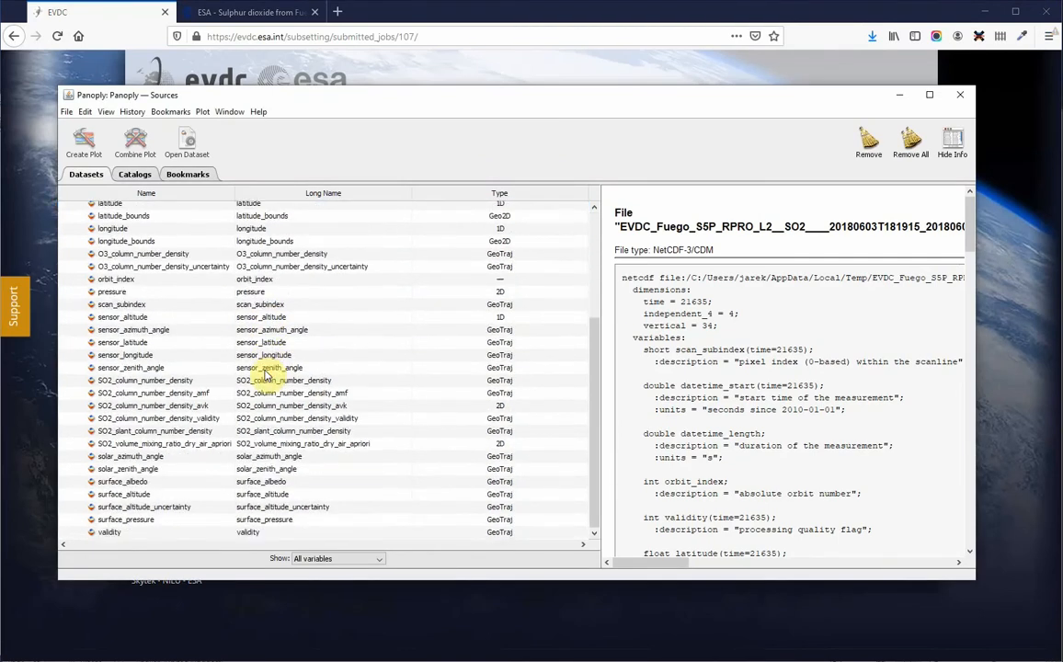
scroll(267, 374, "up", 5)
scroll(267, 373, "down", 5)
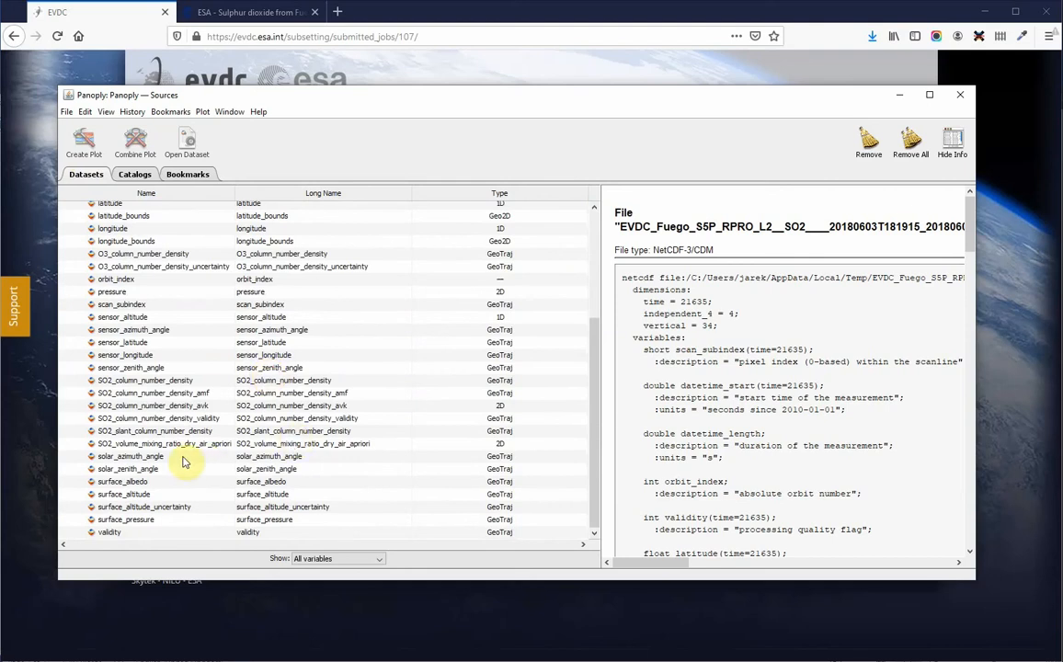
left_click(132, 383)
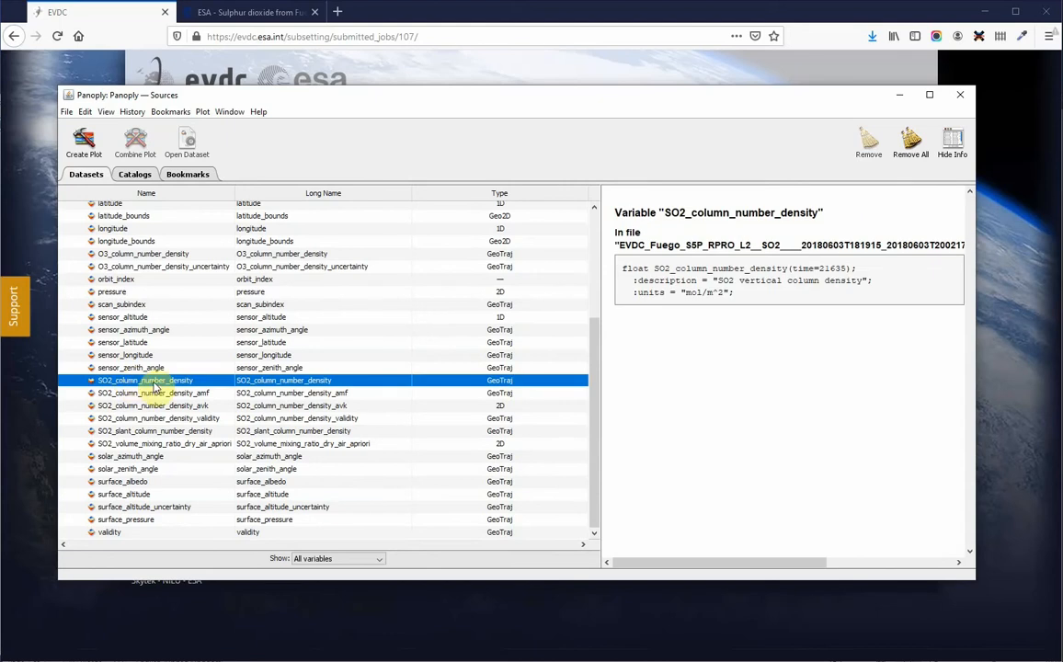
scroll(138, 276, "up", 1)
left_click(82, 140)
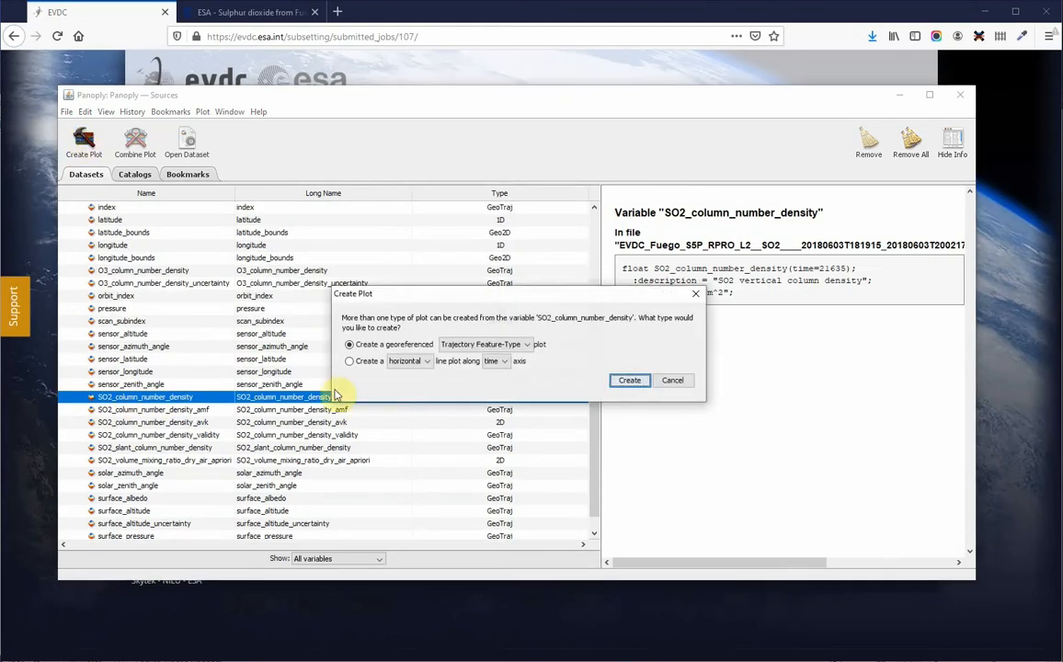
left_click(629, 380)
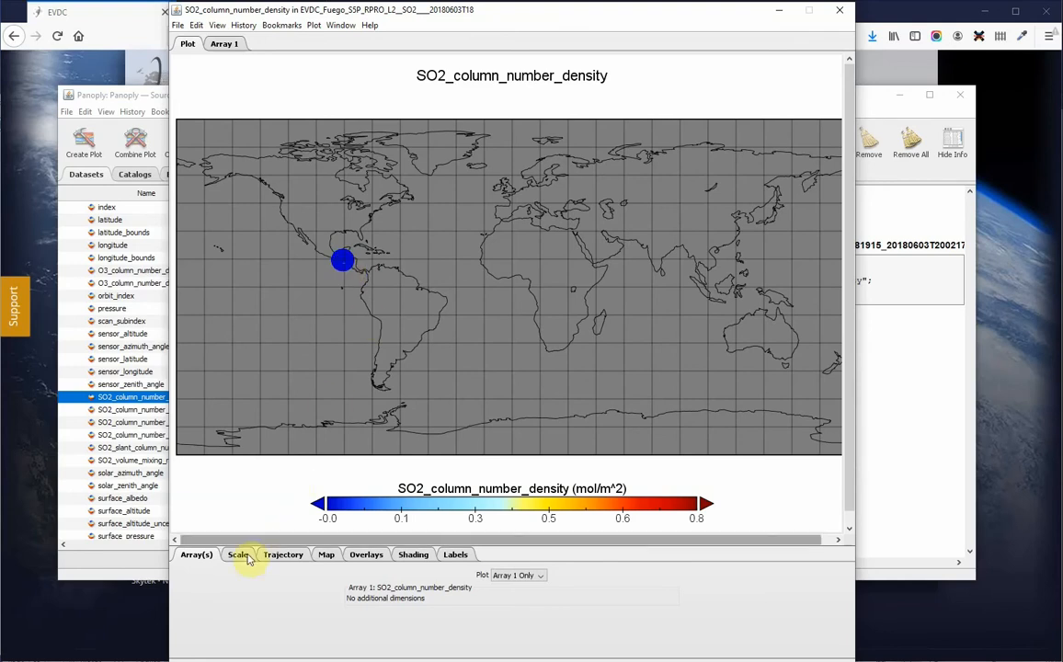
Step: Zoom the plot's map in on the Fuego area, centring it at latitude 17.0 °N
left_click(326, 555)
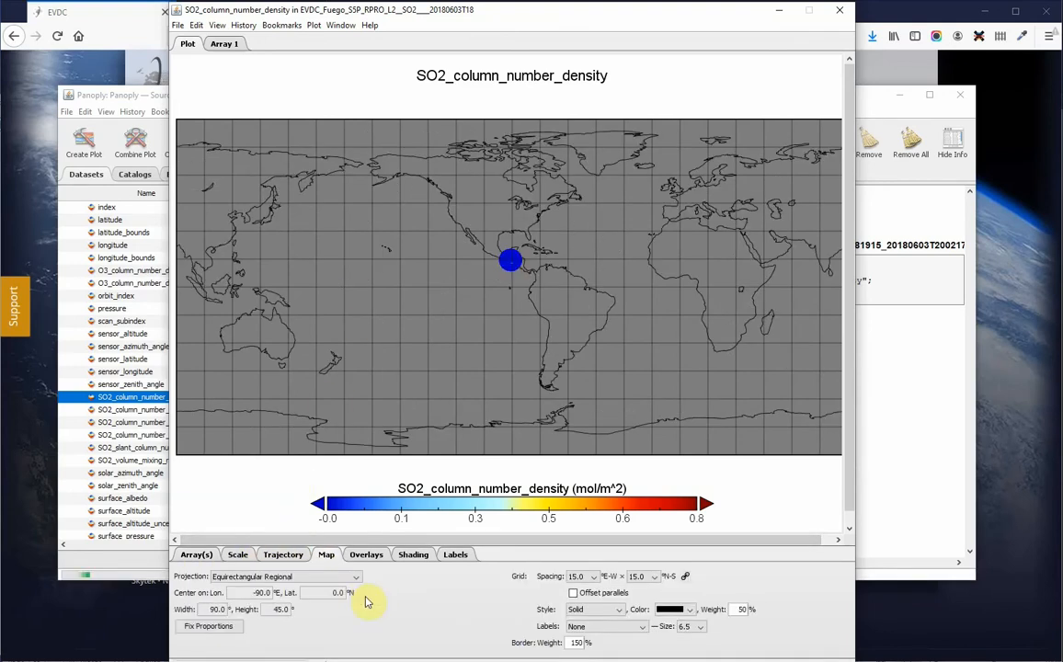
key("ctrl+plus")
key("ctrl+plus")
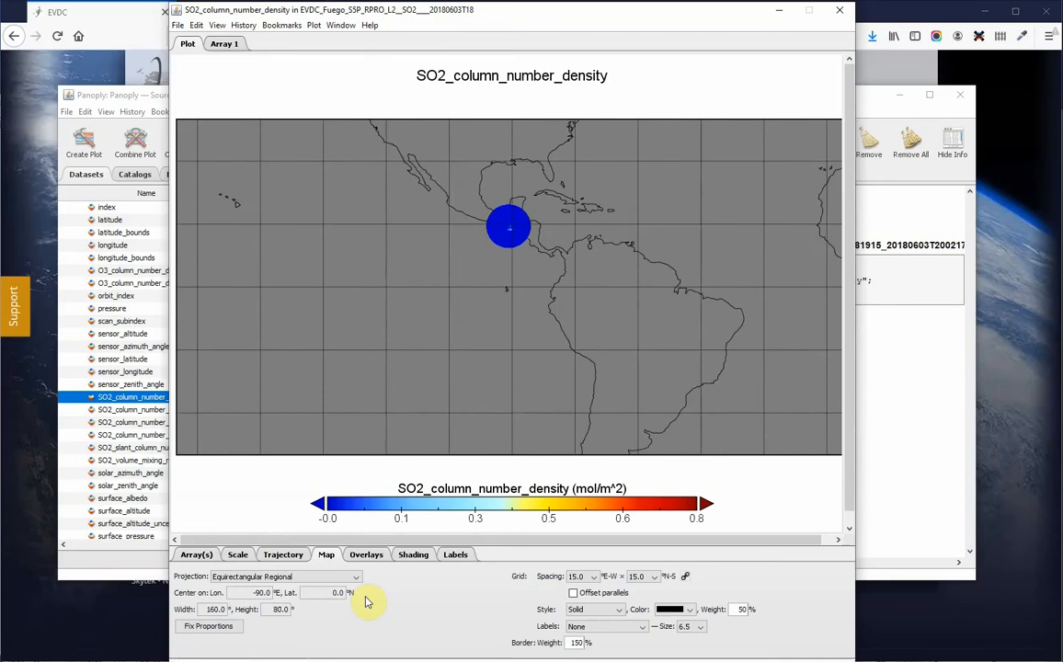
key("ctrl+plus")
key("ctrl+plus")
key("ctrl+plus")
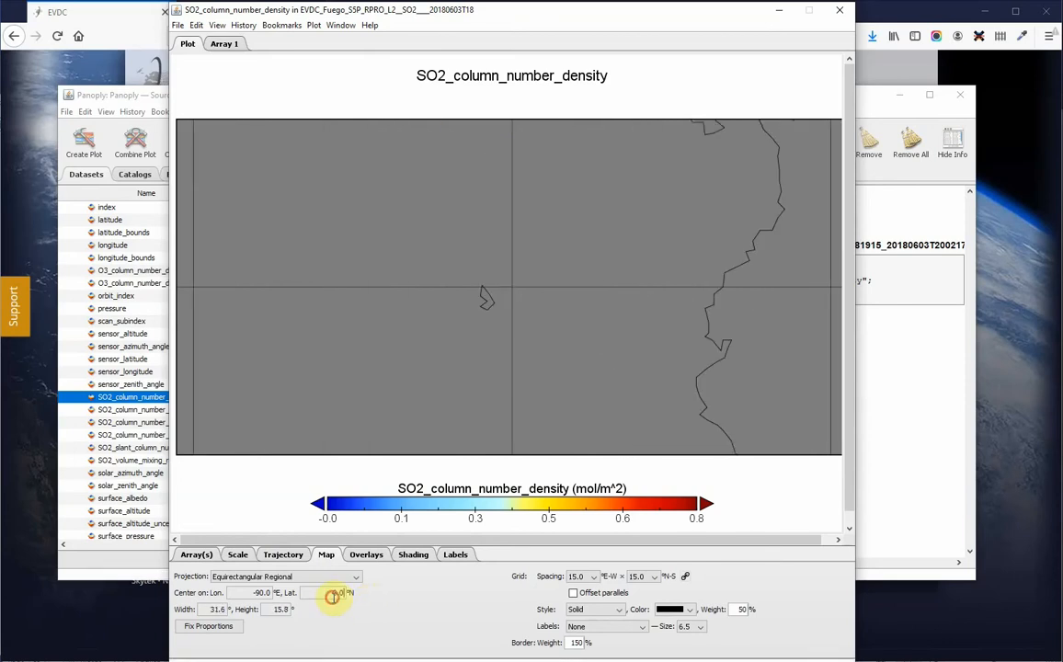
triple_click(342, 593)
type("15.0")
triple_click(262, 593)
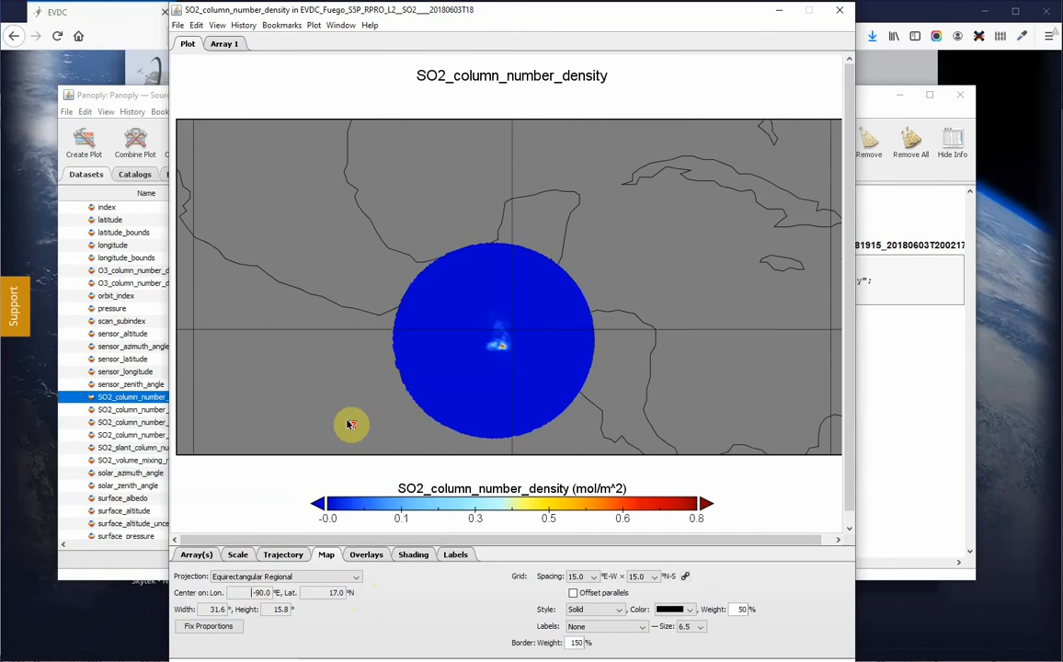
scroll(350, 425, "up", 1)
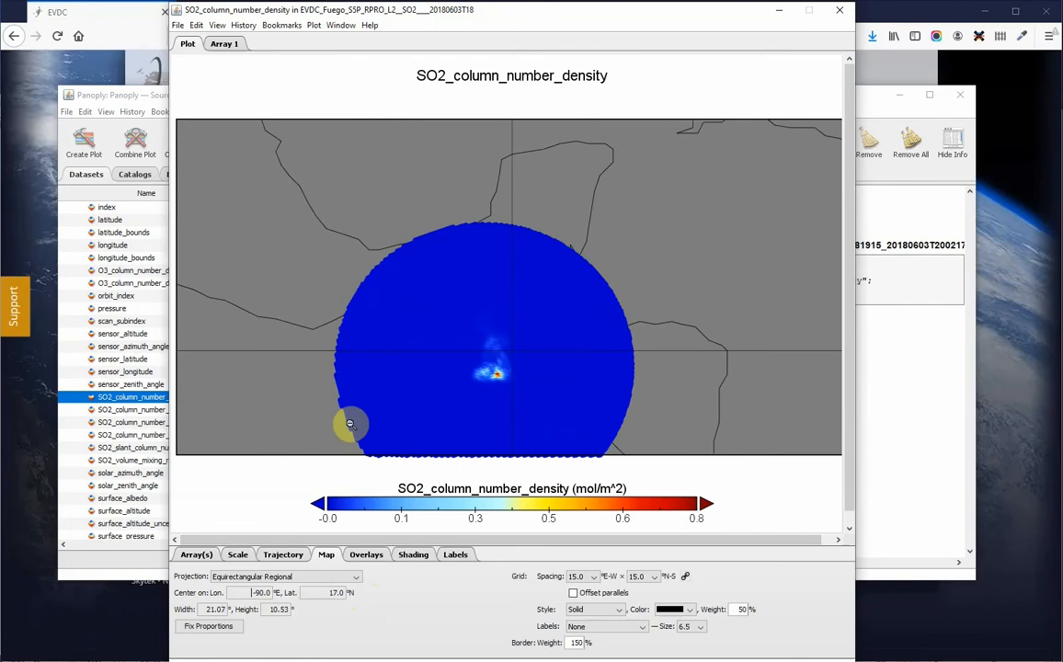
scroll(349, 425, "up", 1)
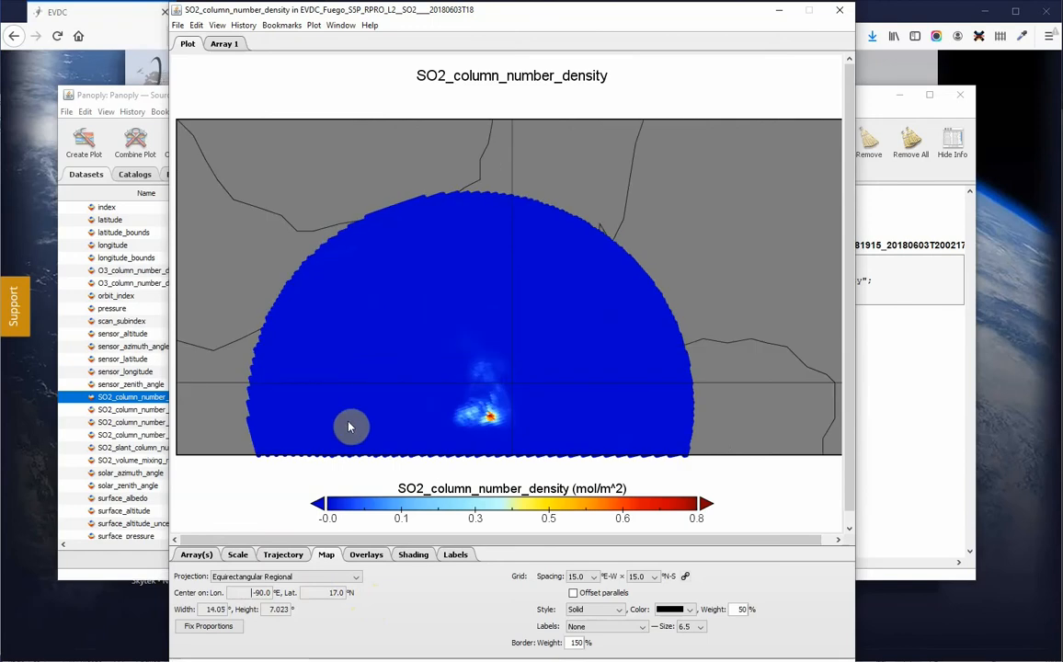